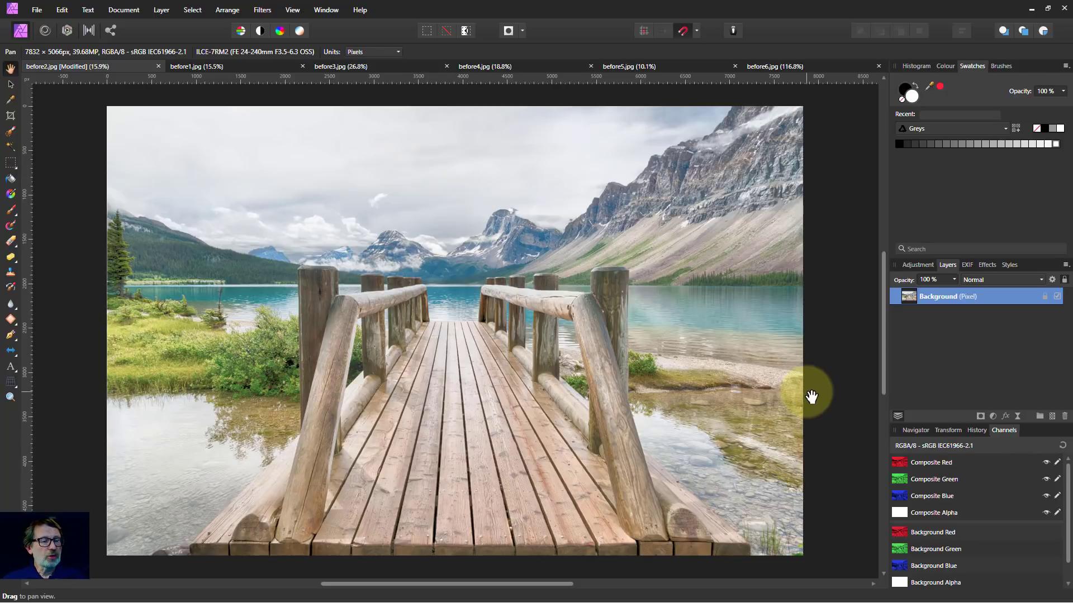
# Add a Channel Mixer adjustment to the bridge photo with red output at Red 200% and Blue −100%.
pyautogui.click(993, 418)
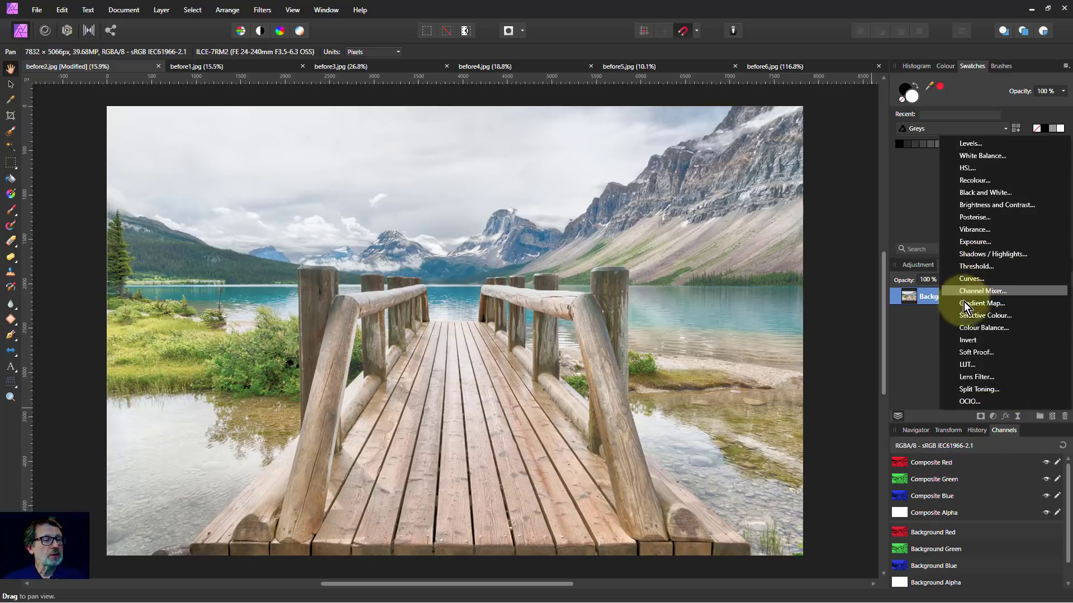
pyautogui.click(975, 291)
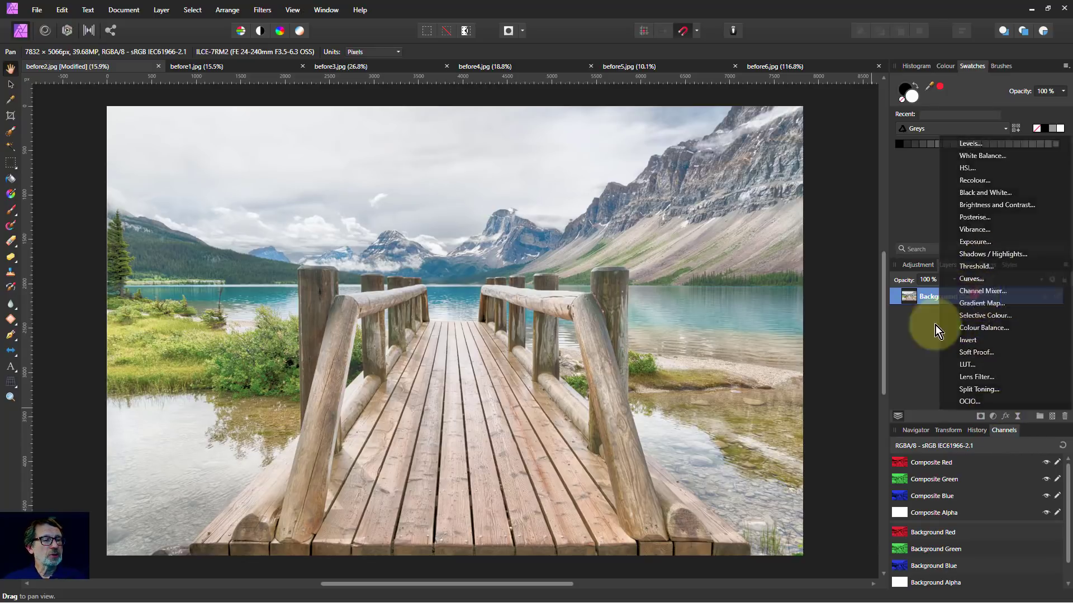
pyautogui.moveTo(713, 350); pyautogui.dragTo(818, 213)
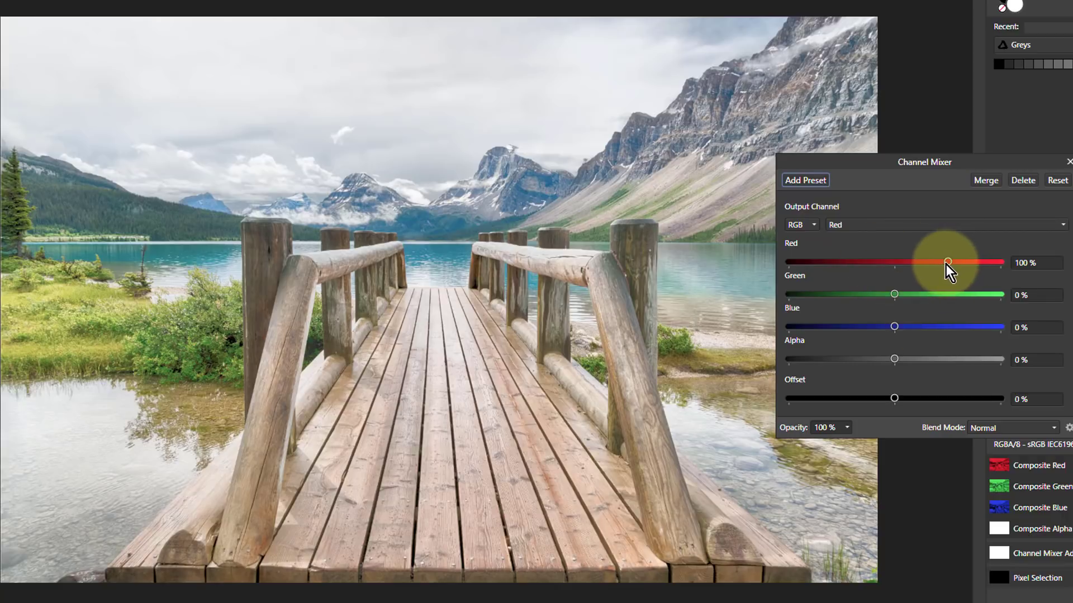
pyautogui.moveTo(948, 264); pyautogui.dragTo(1044, 266)
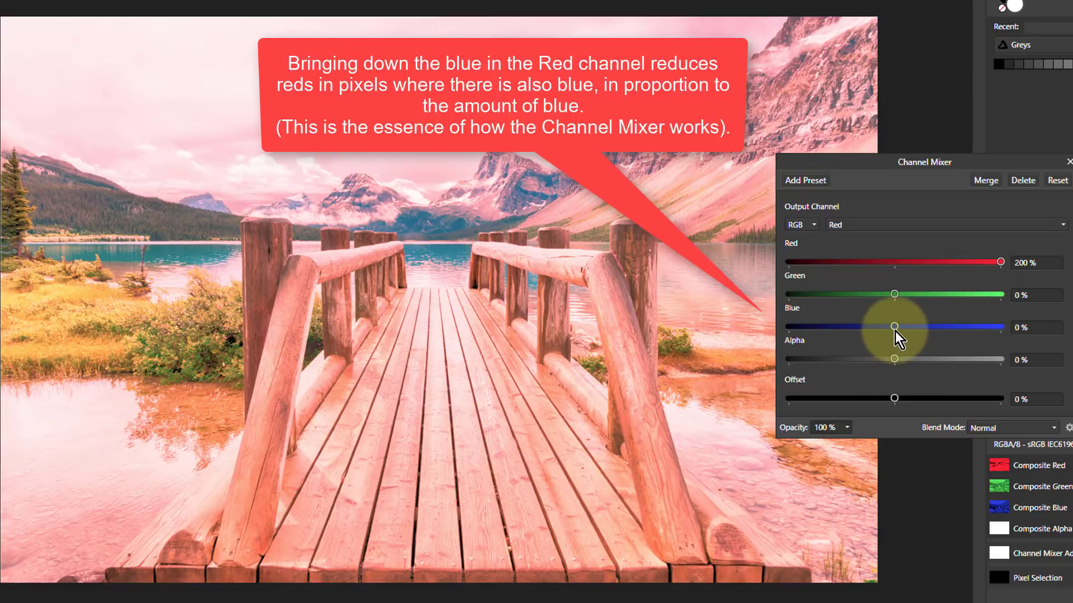
pyautogui.moveTo(895, 331); pyautogui.dragTo(844, 337)
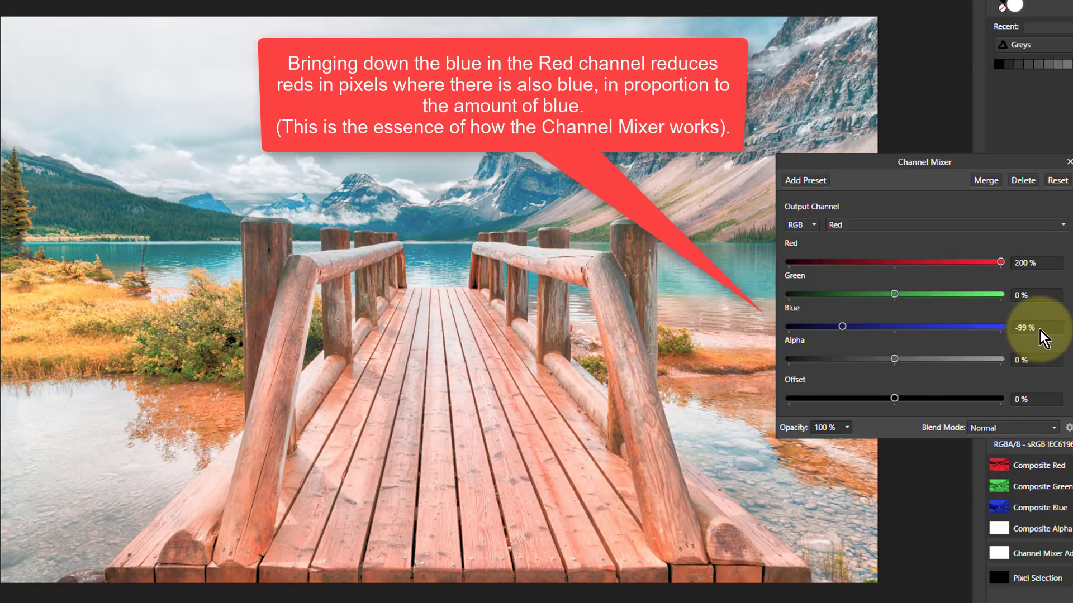
pyautogui.scroll(-1, 1041, 331)
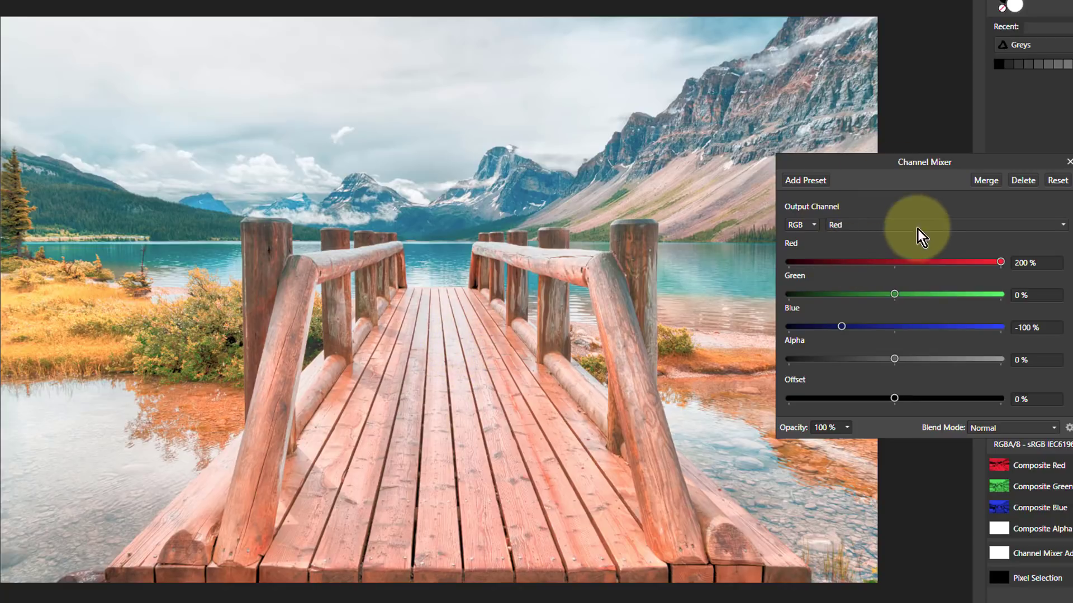
# Switch to the Green output channel and set Red, Green and Blue each to 33%.
pyautogui.click(896, 224)
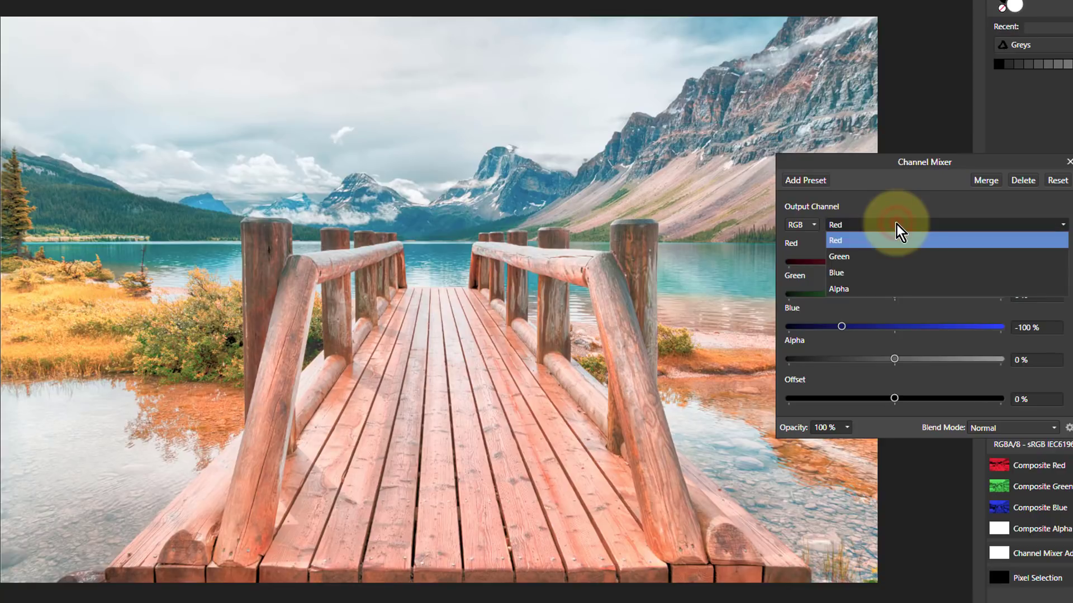
pyautogui.click(895, 263)
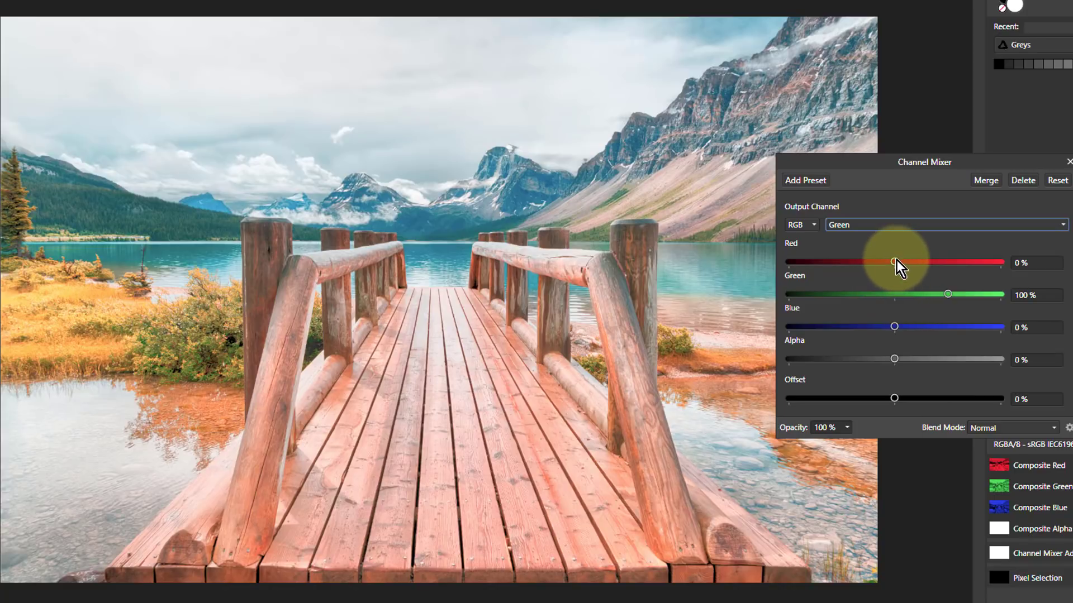
pyautogui.moveTo(896, 263); pyautogui.dragTo(915, 267)
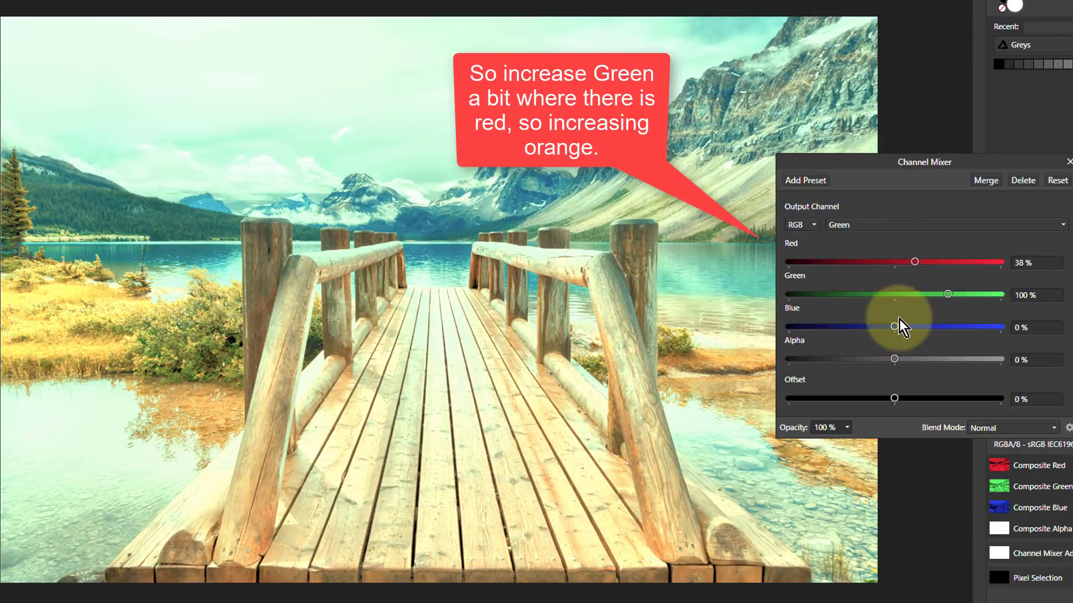
pyautogui.moveTo(895, 328); pyautogui.dragTo(912, 333)
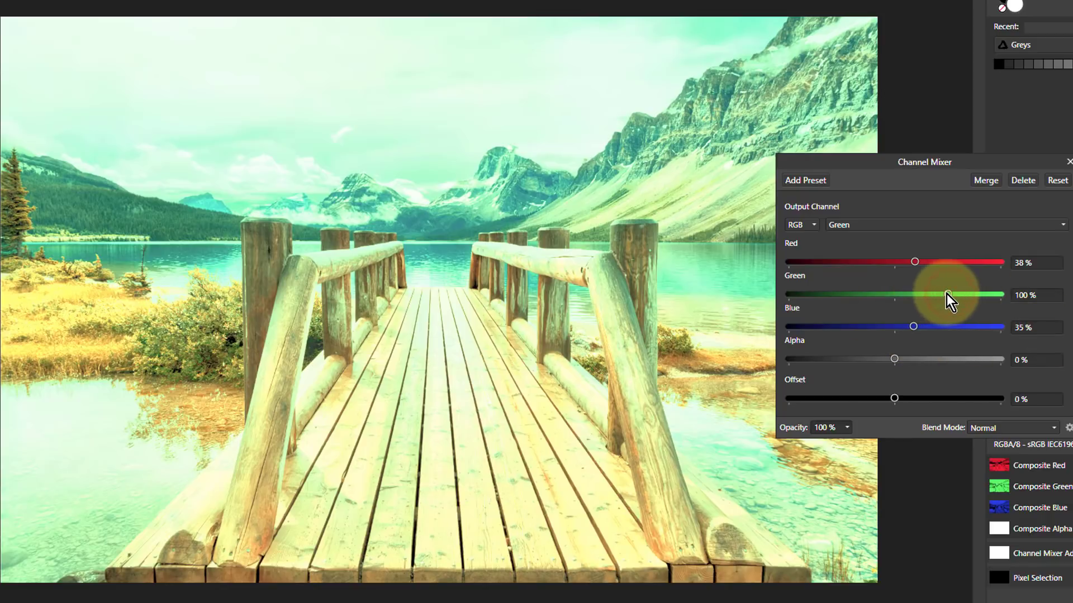
pyautogui.moveTo(948, 294); pyautogui.dragTo(915, 297)
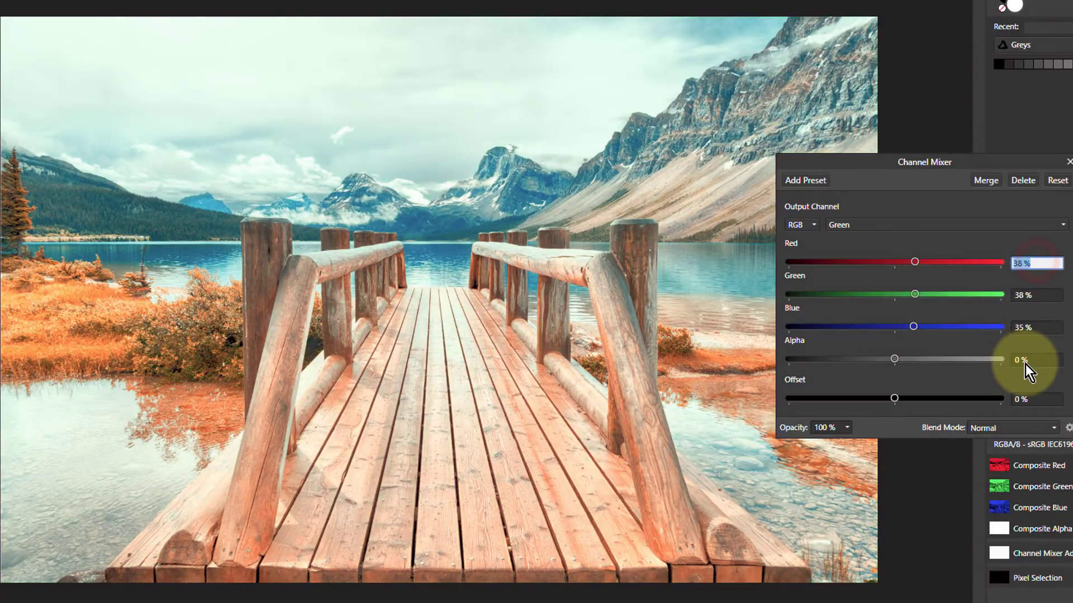
pyautogui.write('33')
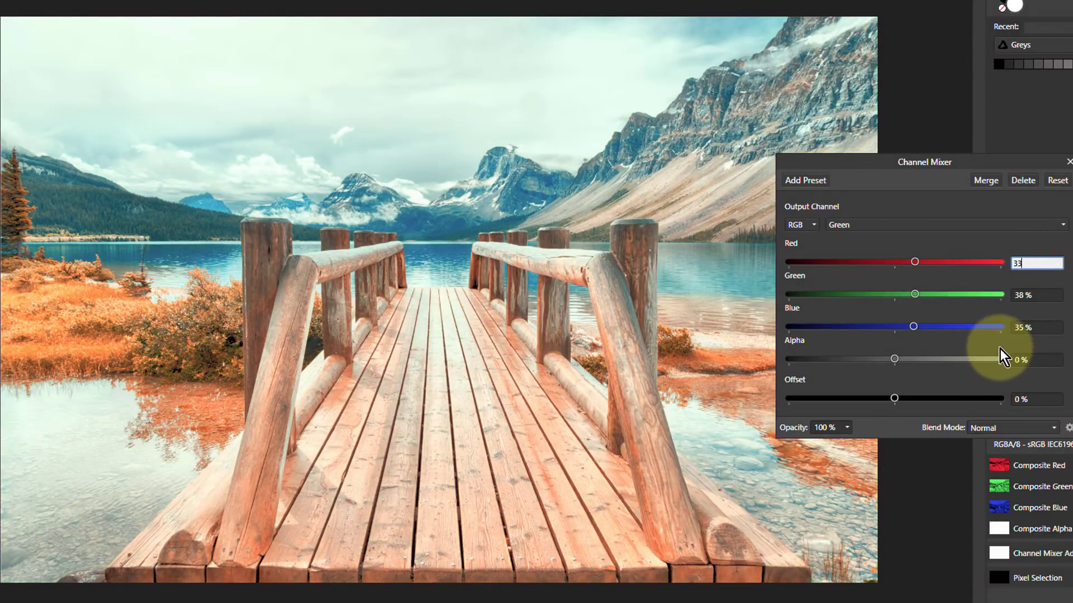
pyautogui.click(1033, 295)
pyautogui.write('33')
pyautogui.press('Return')
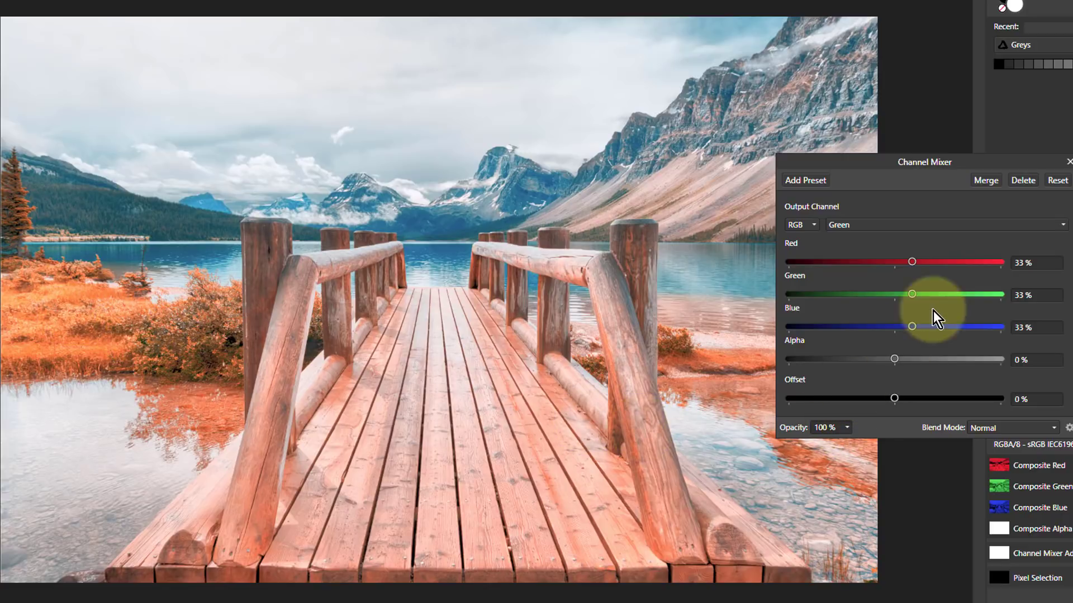
# Give the Blue output channel Red −100% and Blue 200%, then close the Channel Mixer.
pyautogui.click(907, 225)
pyautogui.click(904, 273)
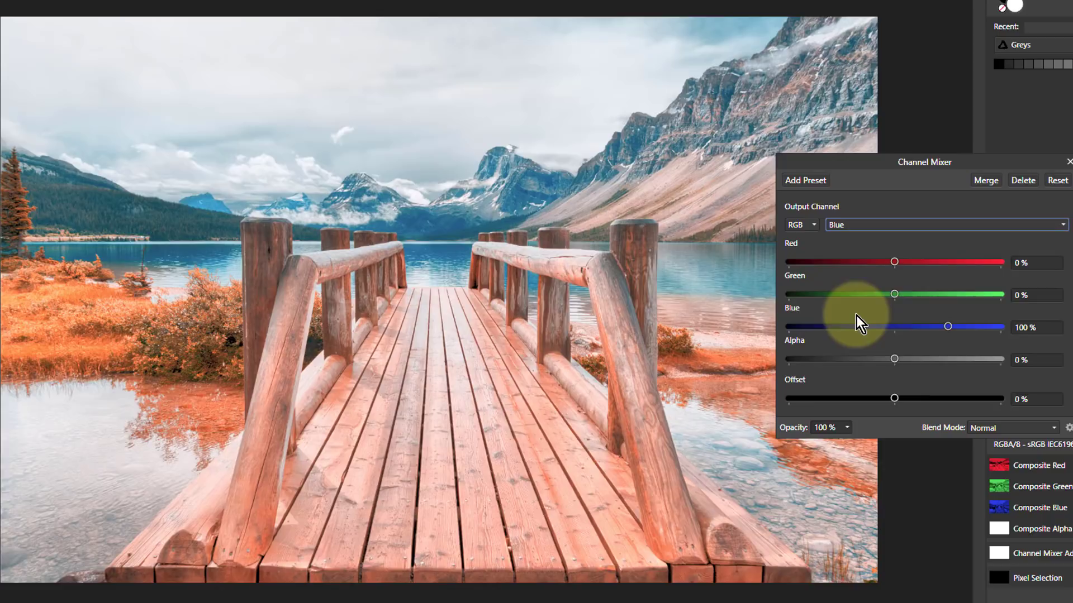
pyautogui.moveTo(894, 263); pyautogui.dragTo(837, 267)
pyautogui.moveTo(1038, 261); pyautogui.dragTo(1041, 260)
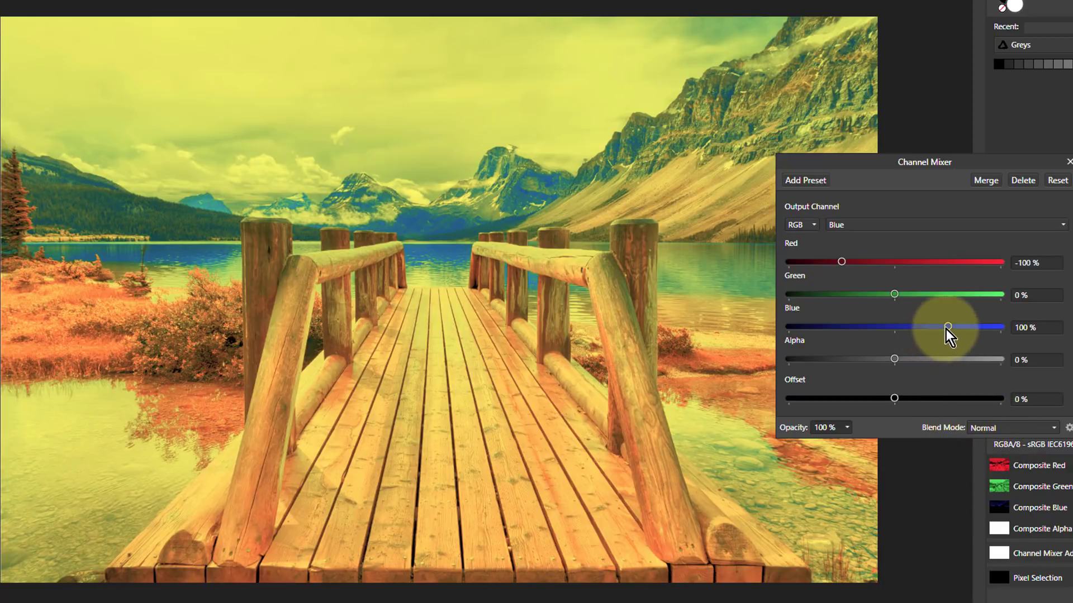
pyautogui.moveTo(947, 327); pyautogui.dragTo(1000, 327)
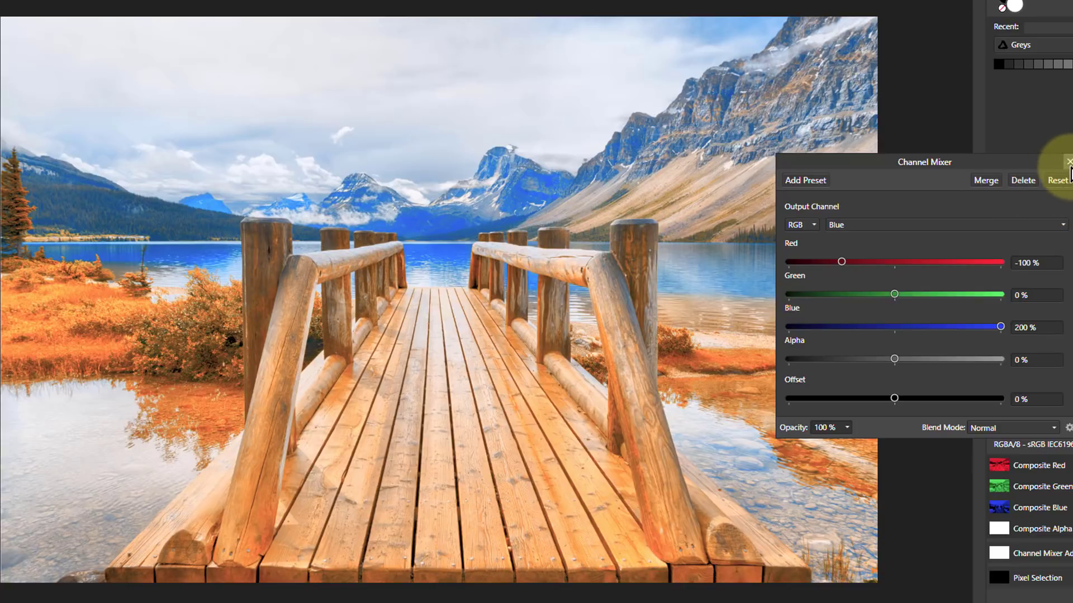
pyautogui.click(1068, 161)
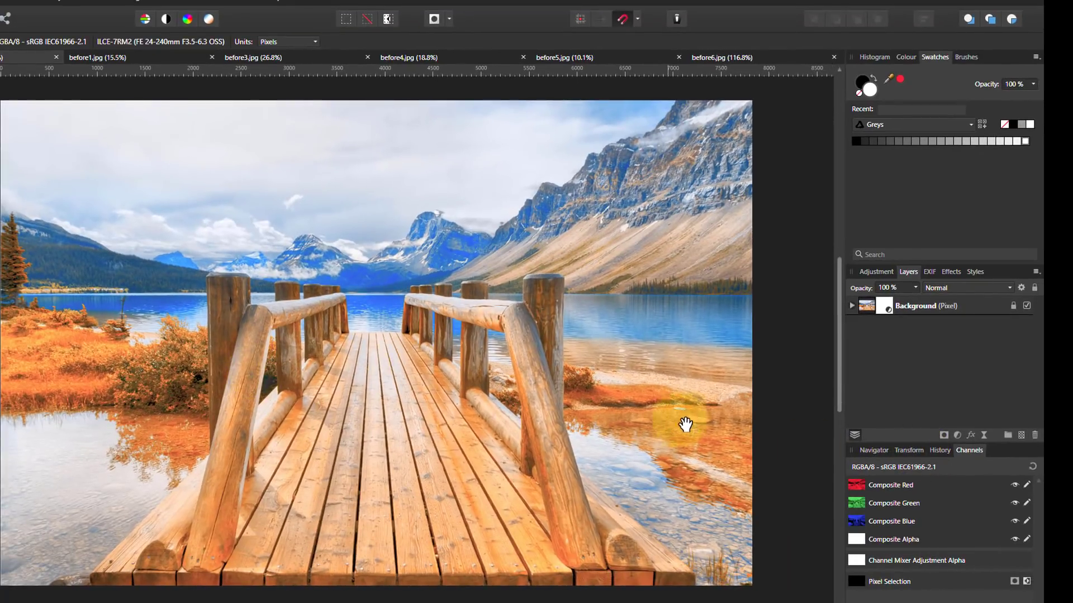
# Set the Channel Mixer adjustment to 50% opacity and expand the Background layer.
pyautogui.click(915, 288)
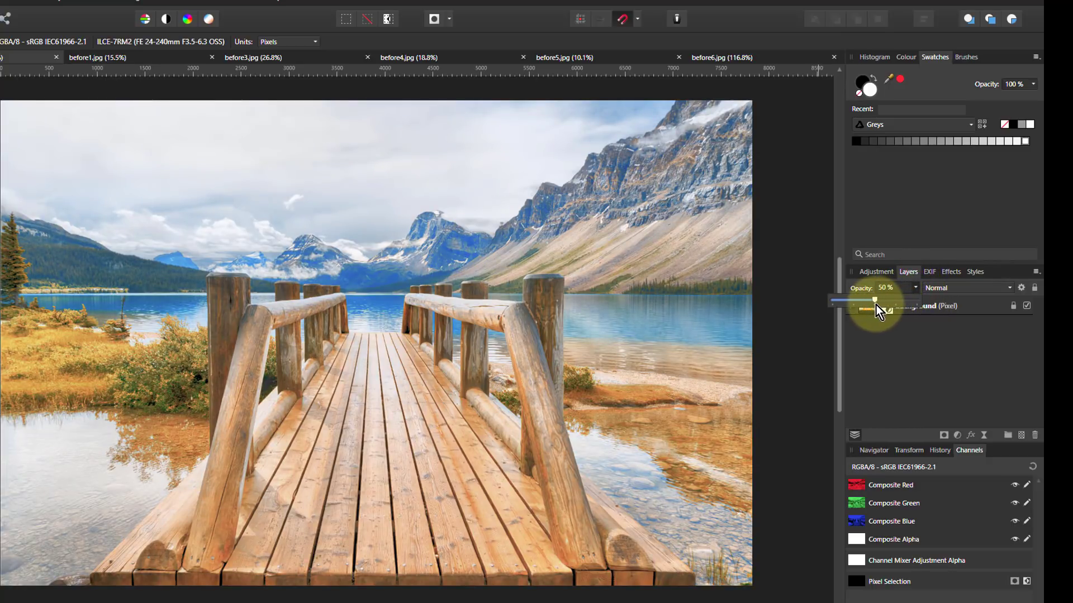
pyautogui.click(926, 366)
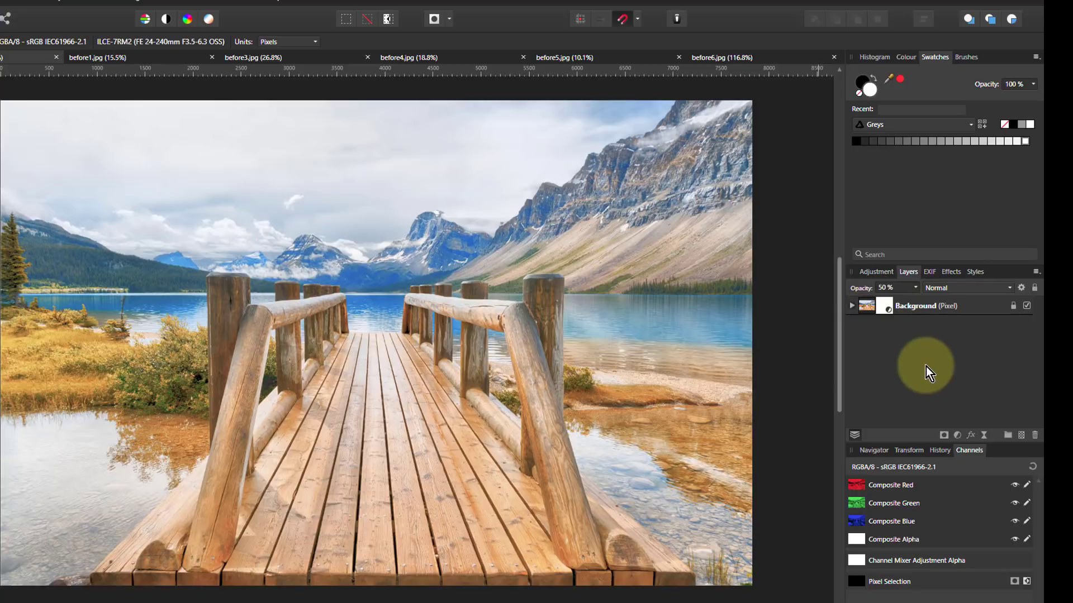
pyautogui.click(851, 306)
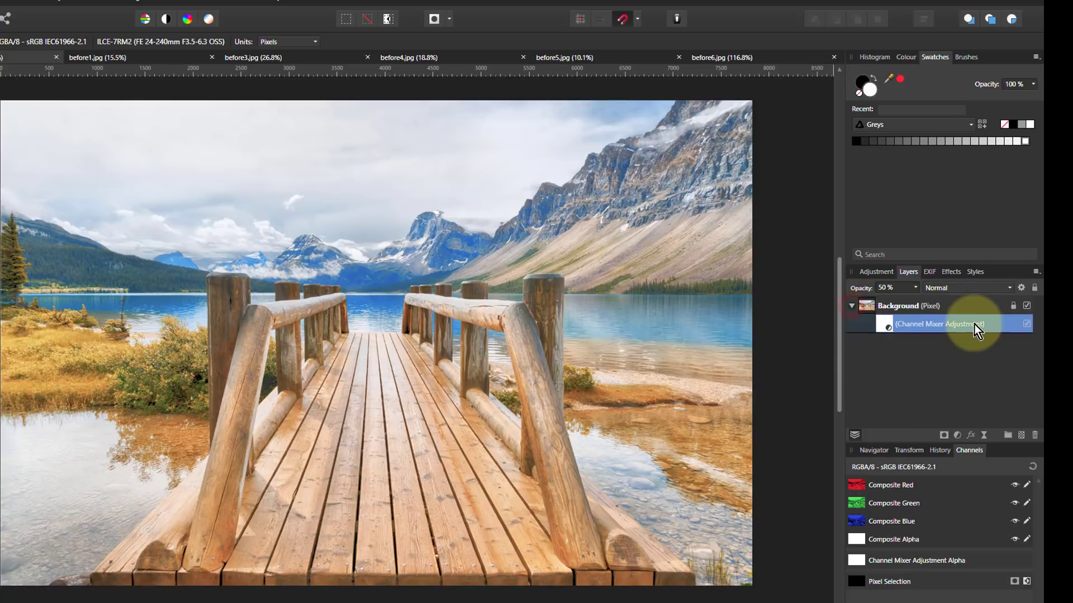
# Toggle the Channel Mixer adjustment off and on twice to compare before and after.
pyautogui.click(1026, 324)
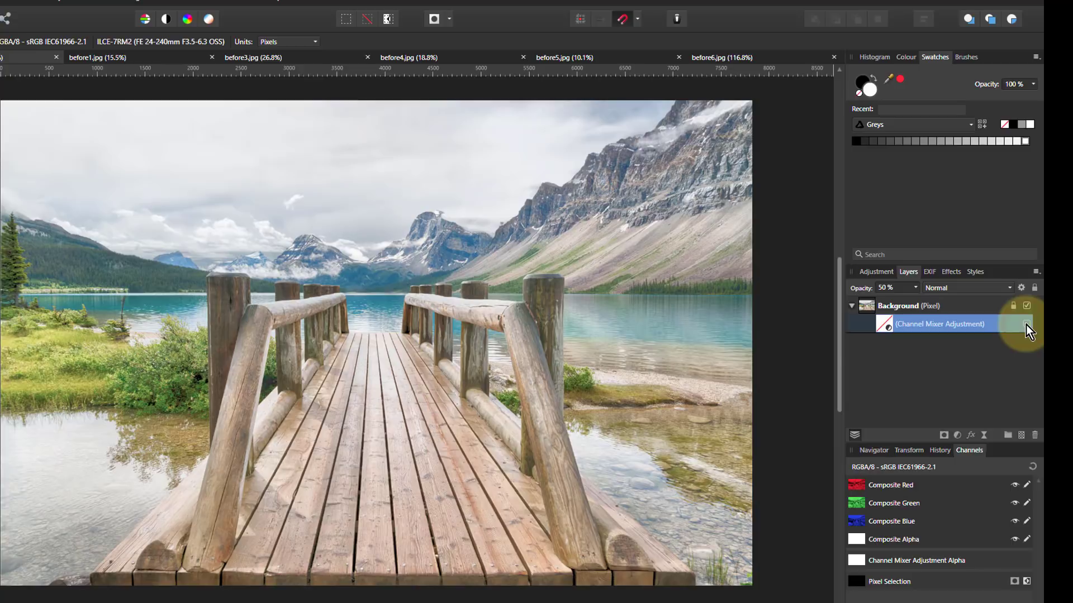
pyautogui.click(1025, 324)
pyautogui.click(1026, 324)
pyautogui.click(1026, 324)
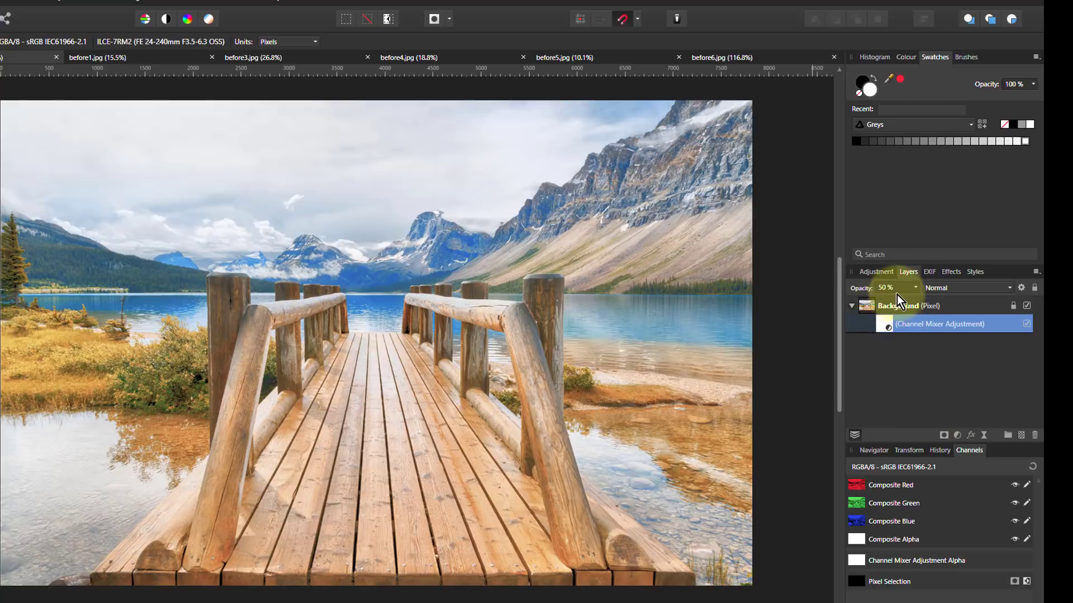
# Restore the Channel Mixer adjustment to 100% opacity with Soft Light blend mode.
pyautogui.moveTo(915, 287); pyautogui.dragTo(940, 411)
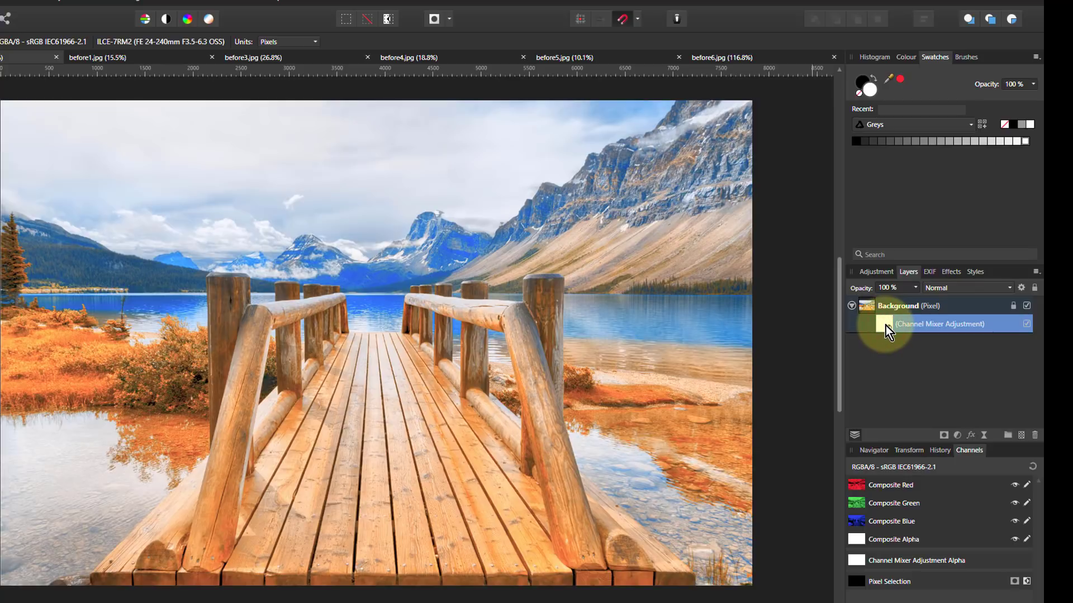
pyautogui.click(967, 288)
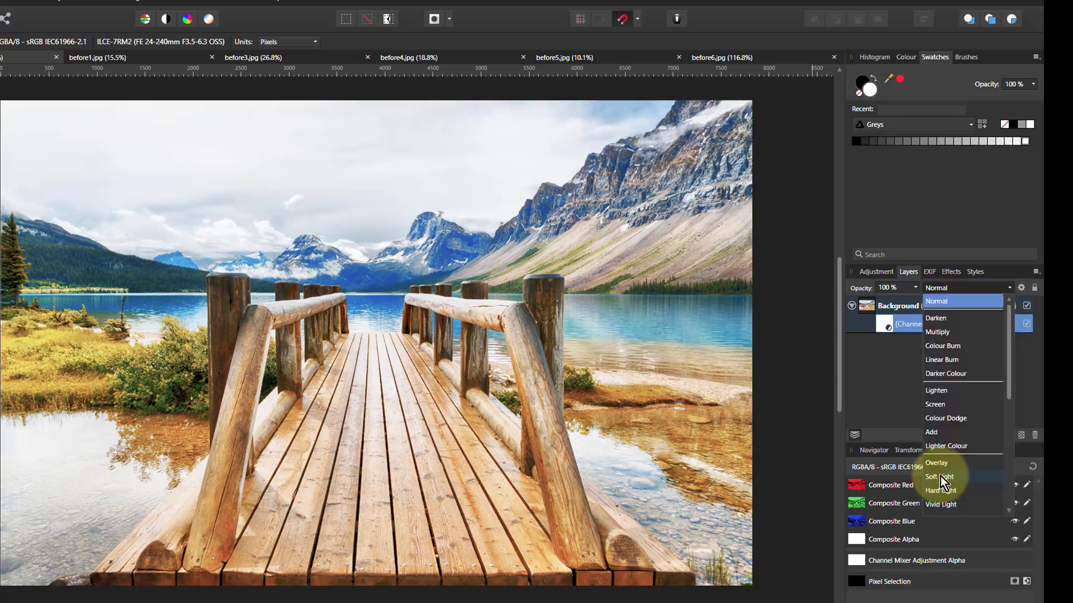
pyautogui.click(940, 476)
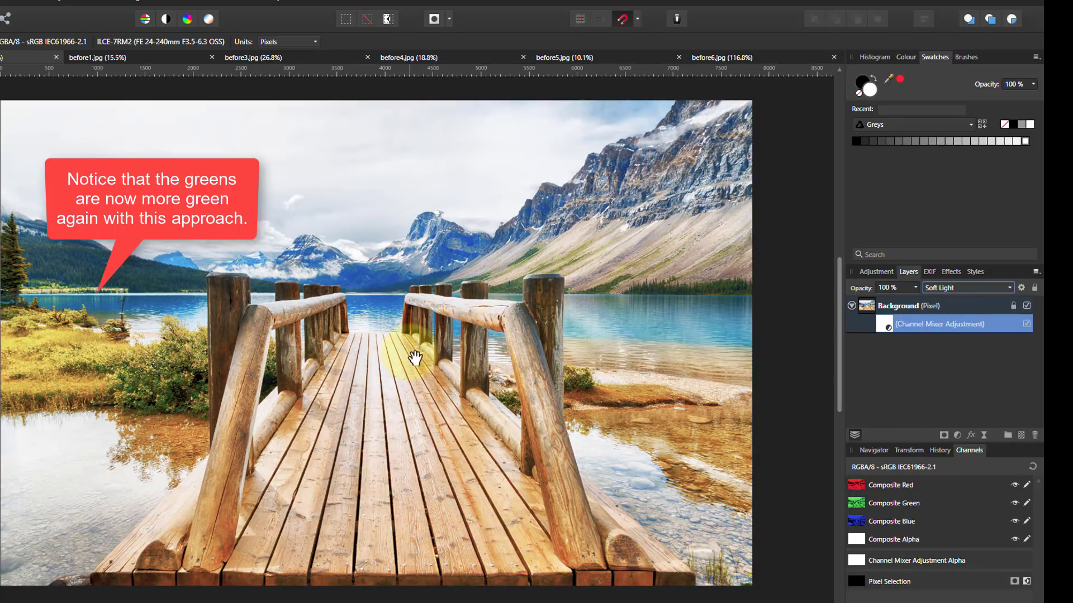
pyautogui.moveTo(873, 318); pyautogui.dragTo(966, 302)
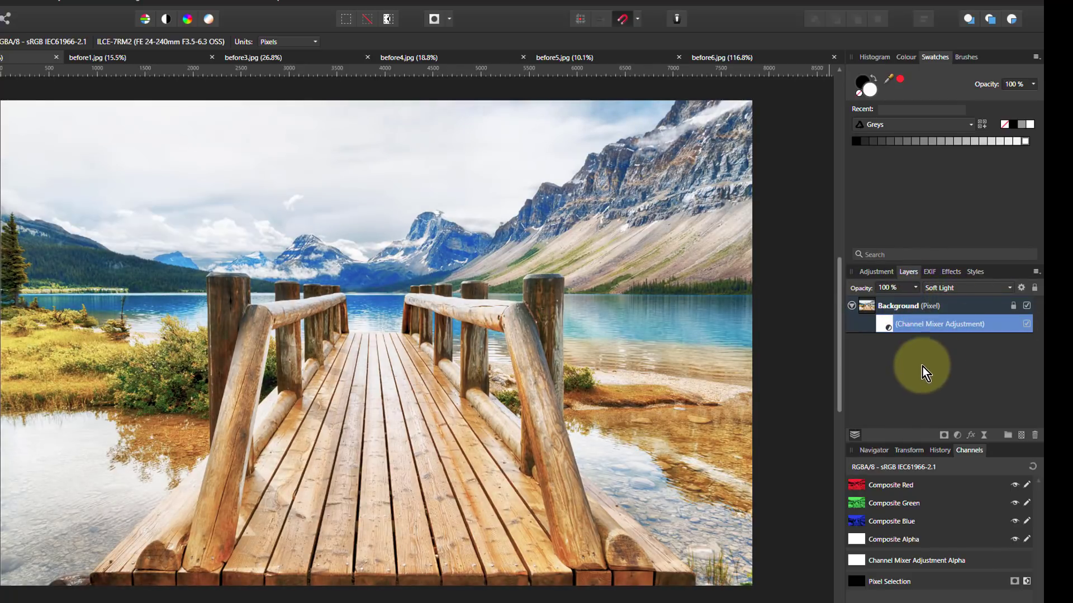
# Save the current Channel Mixer settings as an adjustment preset named 'Super enhancer'.
pyautogui.doubleClick(887, 323)
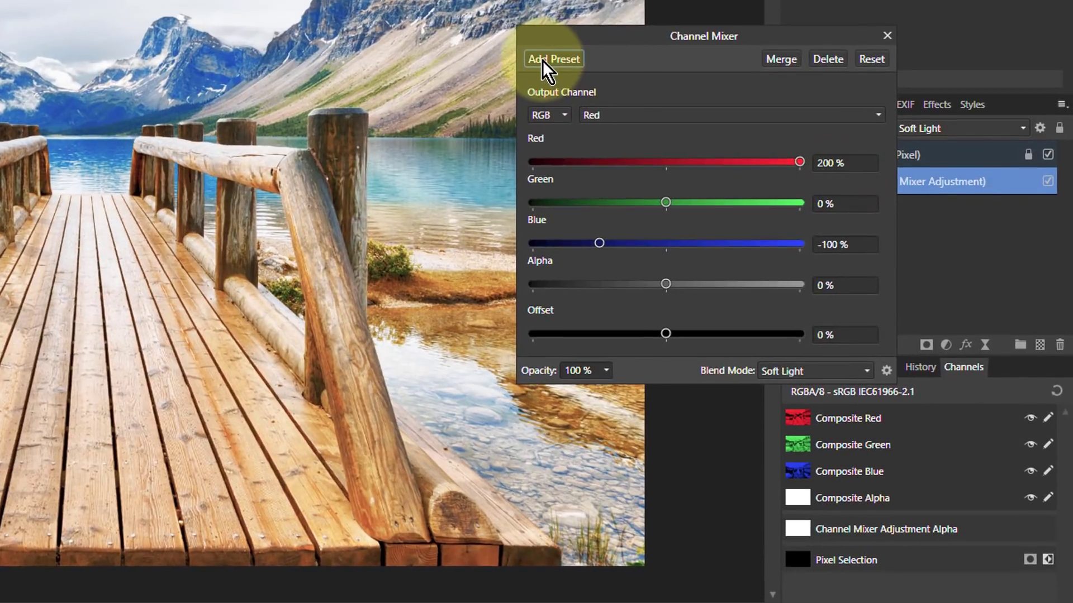
pyautogui.click(553, 61)
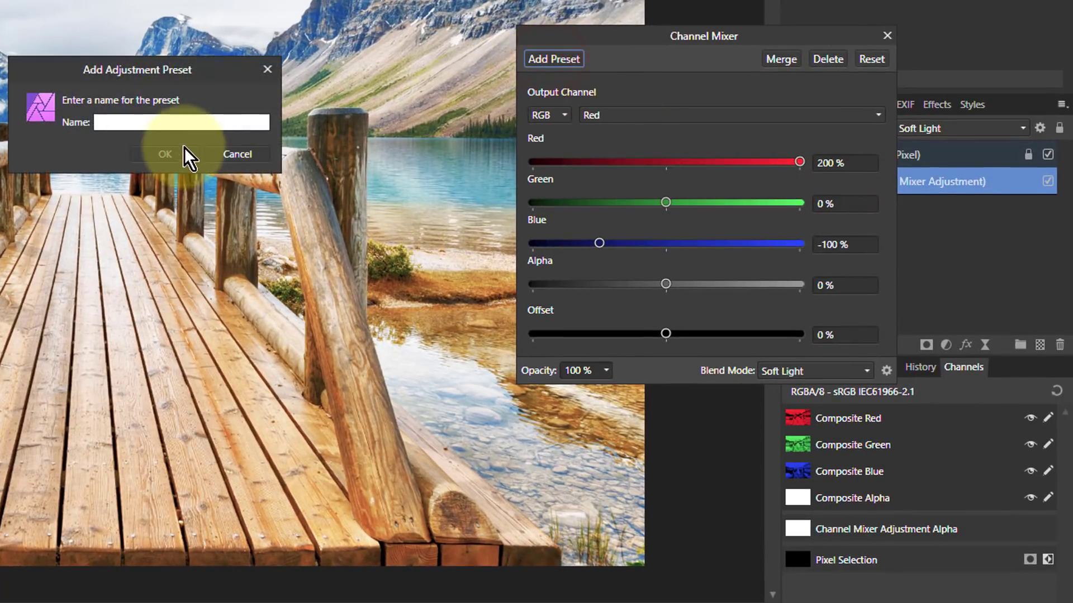
pyautogui.write('Su')
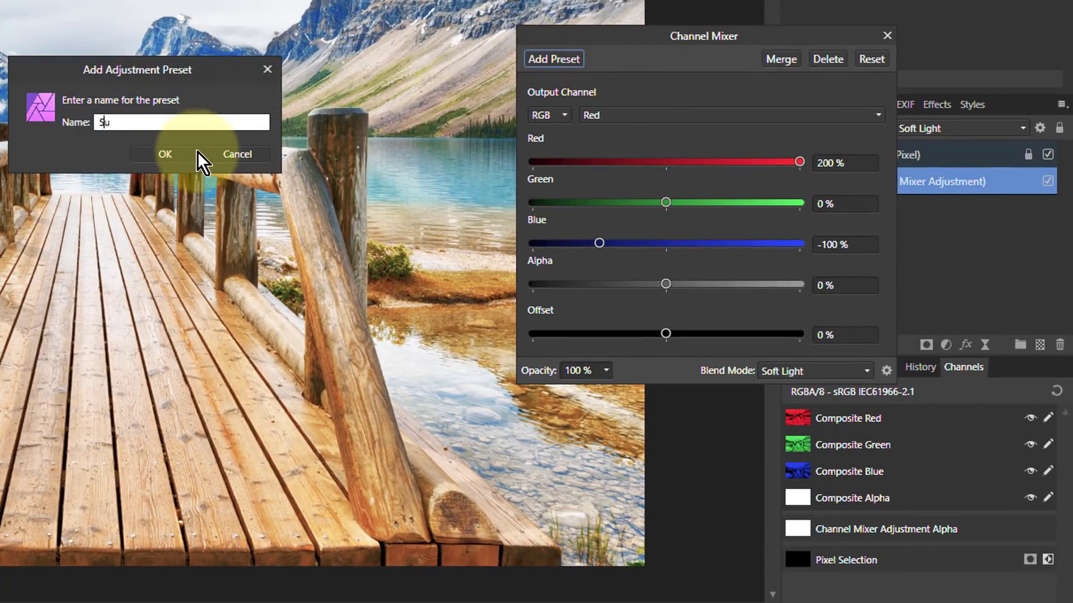
pyautogui.write('per enhancer')
pyautogui.click(167, 154)
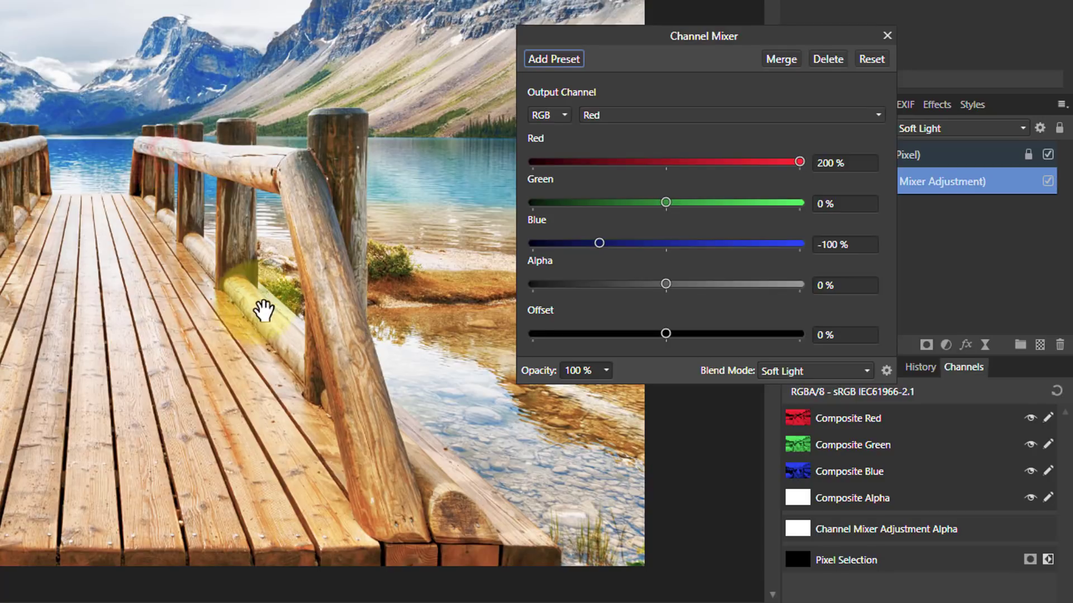
pyautogui.click(887, 36)
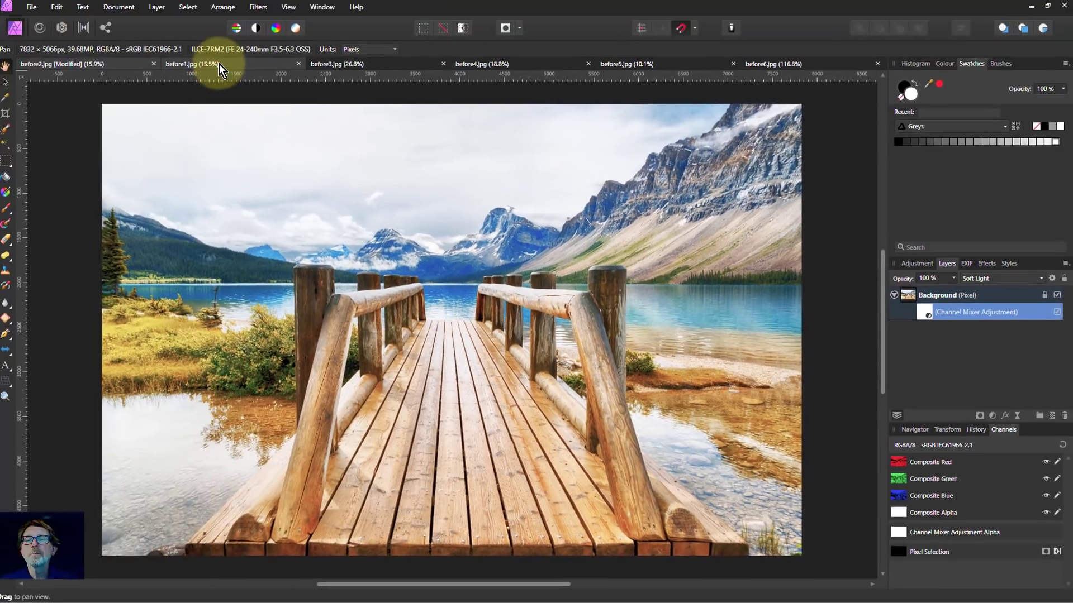
# On before1.jpg, apply the Super enhancer Channel Mixer preset.
pyautogui.click(216, 67)
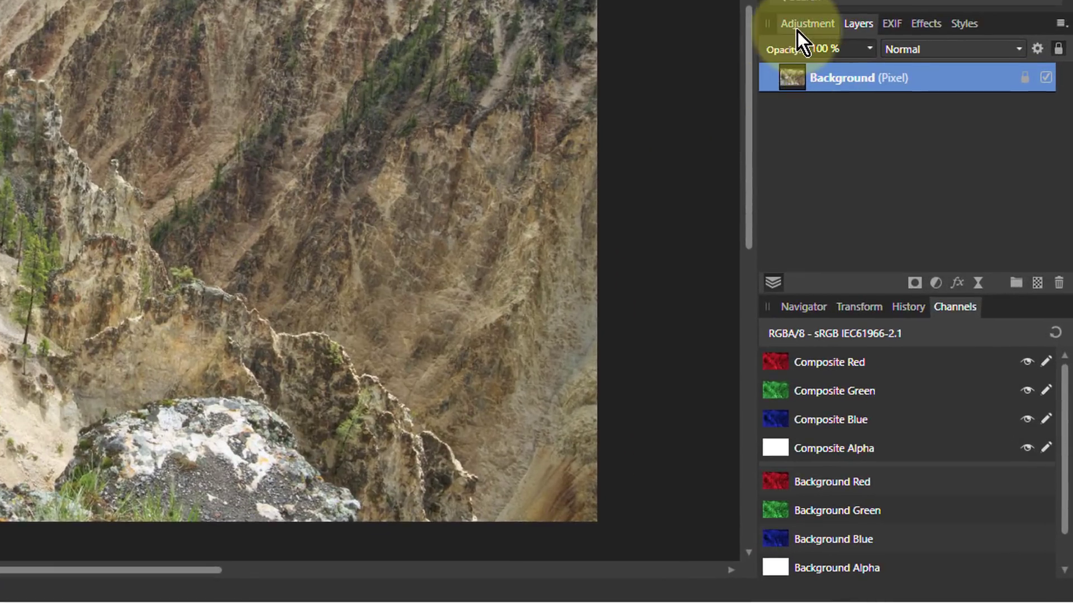
pyautogui.click(902, 232)
pyautogui.scroll(-3, 905, 117)
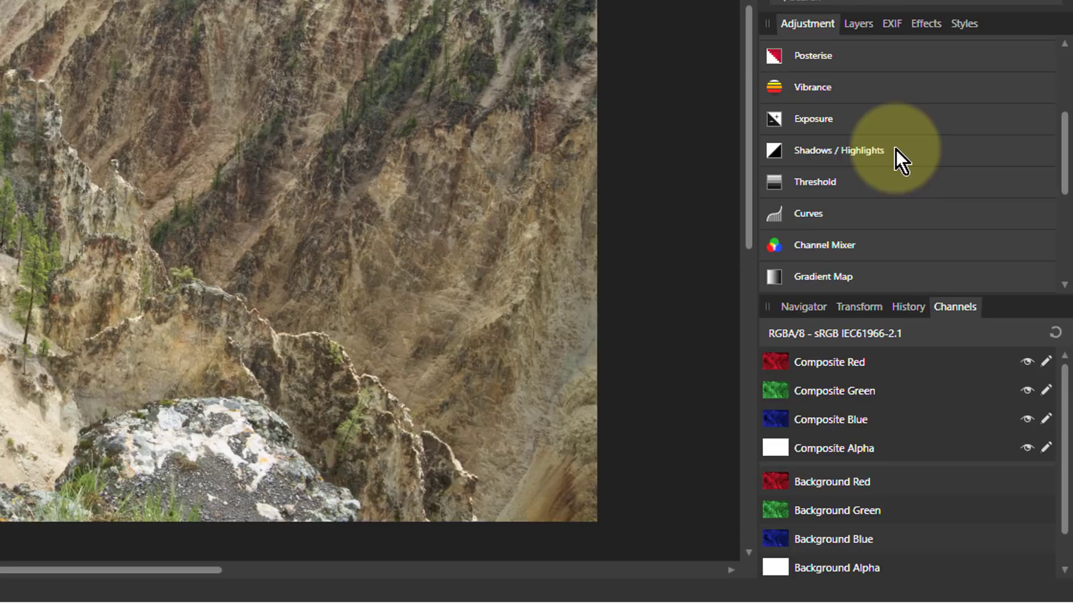
pyautogui.scroll(-3, 863, 183)
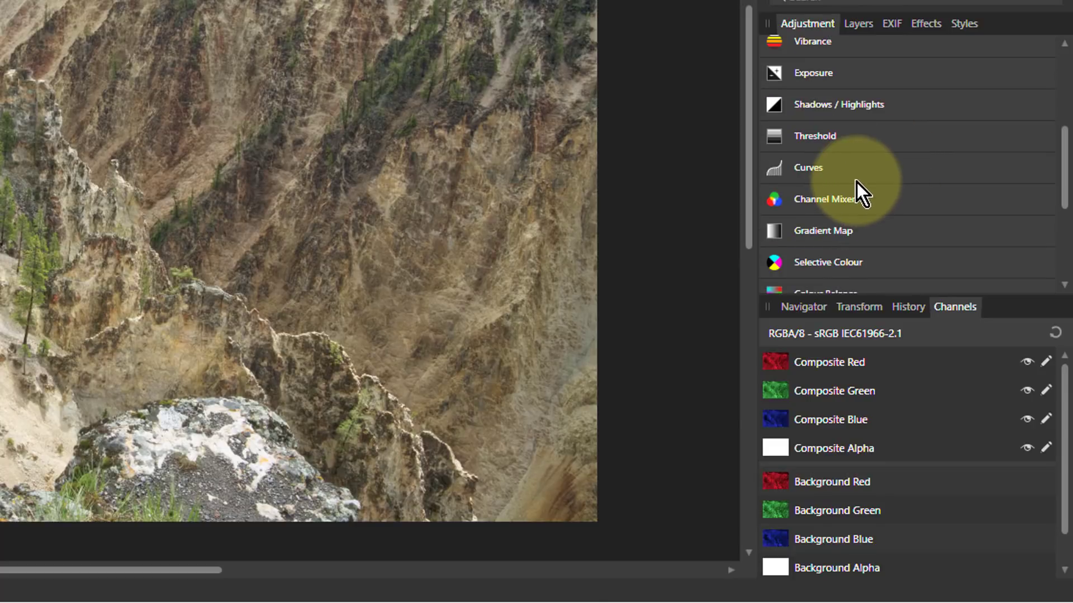
pyautogui.click(806, 153)
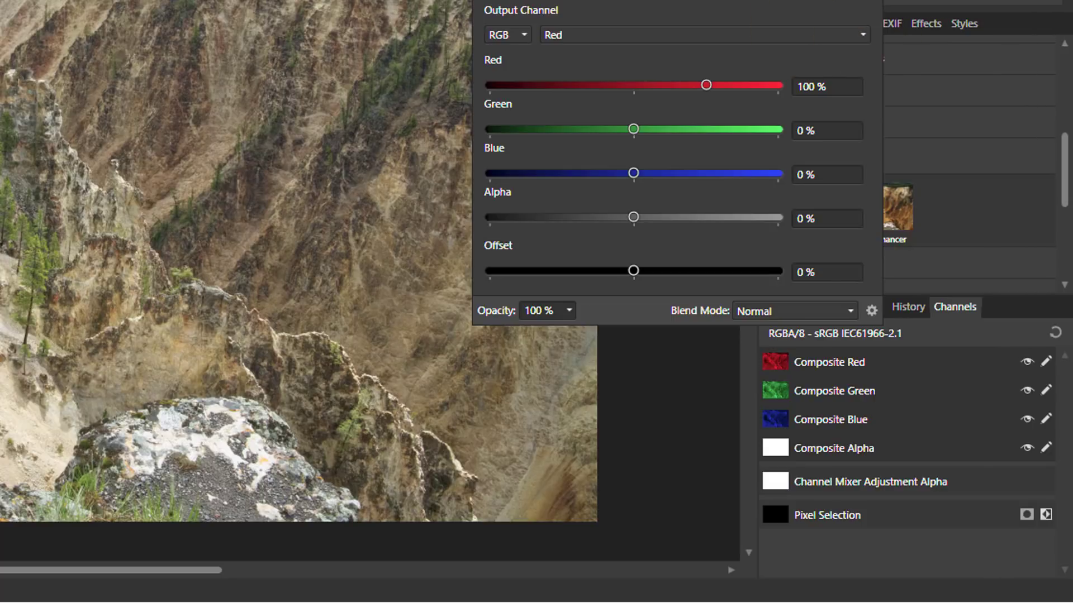
pyautogui.moveTo(849, 19); pyautogui.dragTo(643, 0)
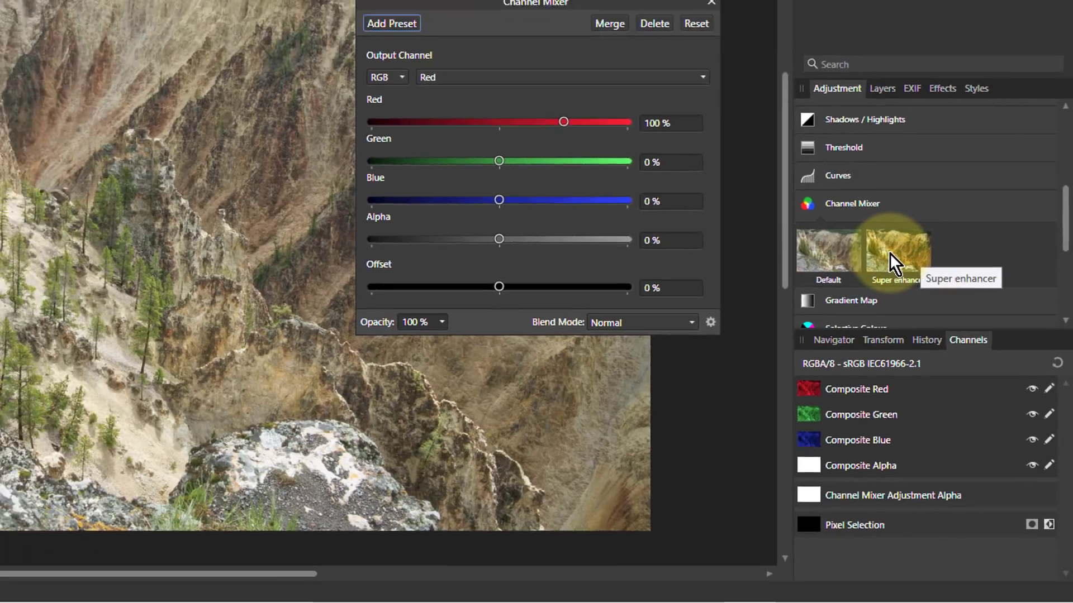
pyautogui.click(872, 210)
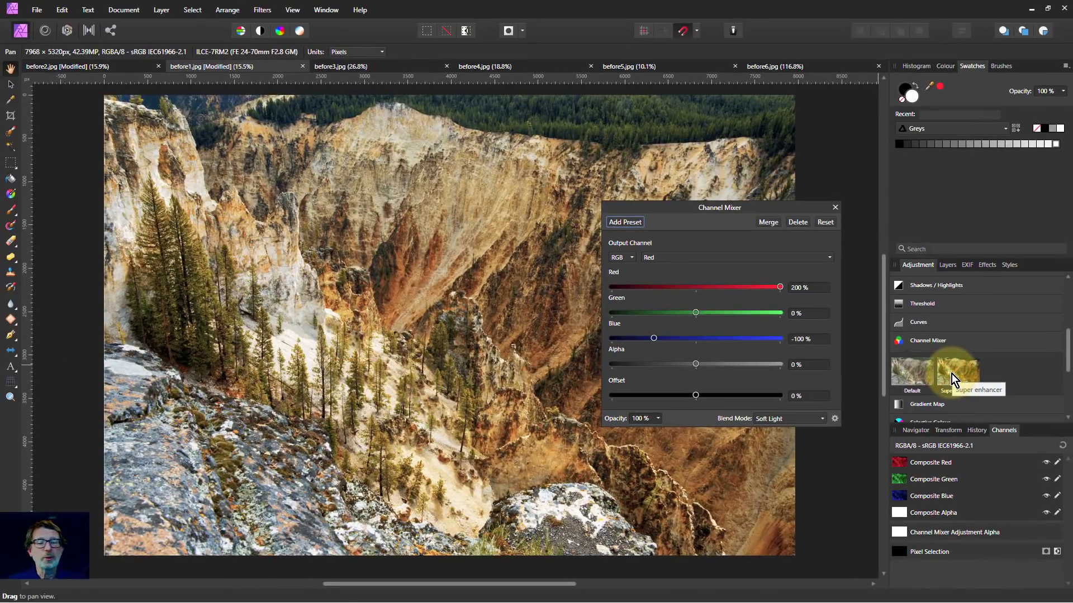
pyautogui.click(834, 208)
# Compare the canyon adjustment on and off, then lower its opacity to 71%.
pyautogui.click(951, 265)
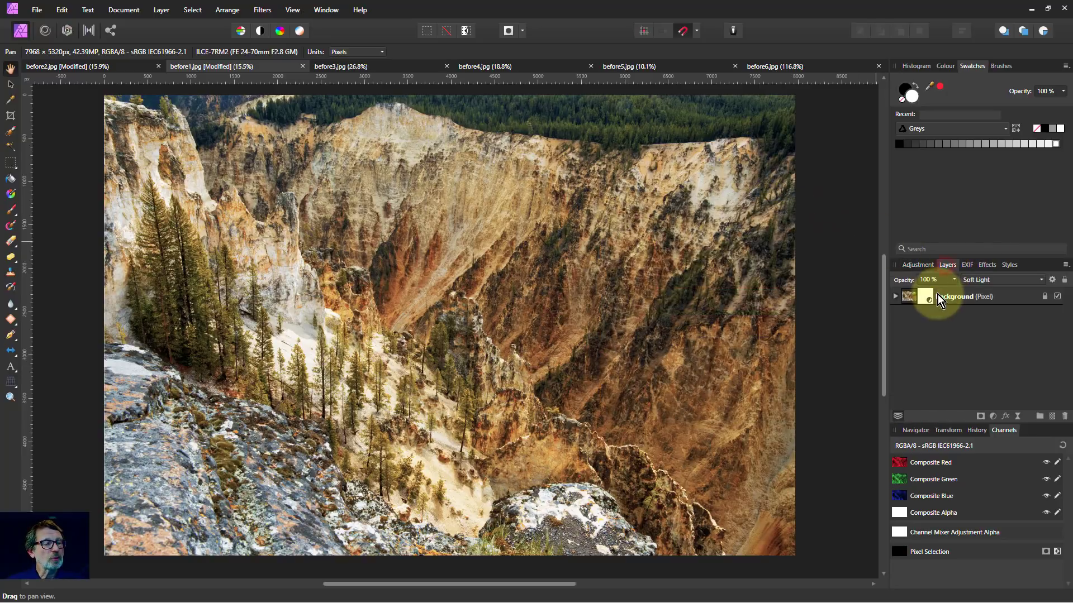
pyautogui.click(895, 296)
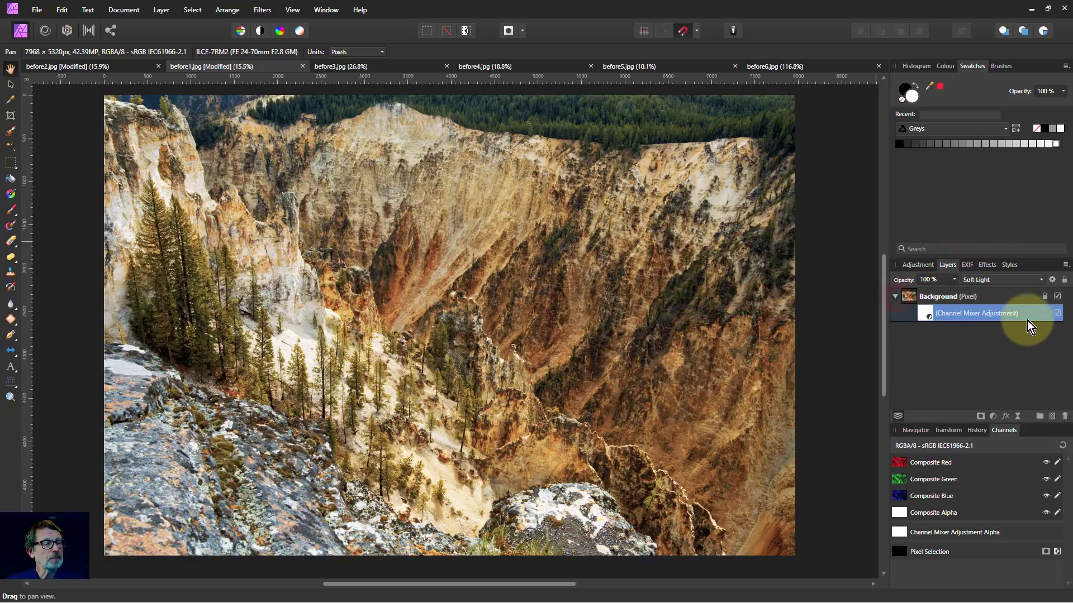
pyautogui.click(1056, 313)
pyautogui.click(1056, 313)
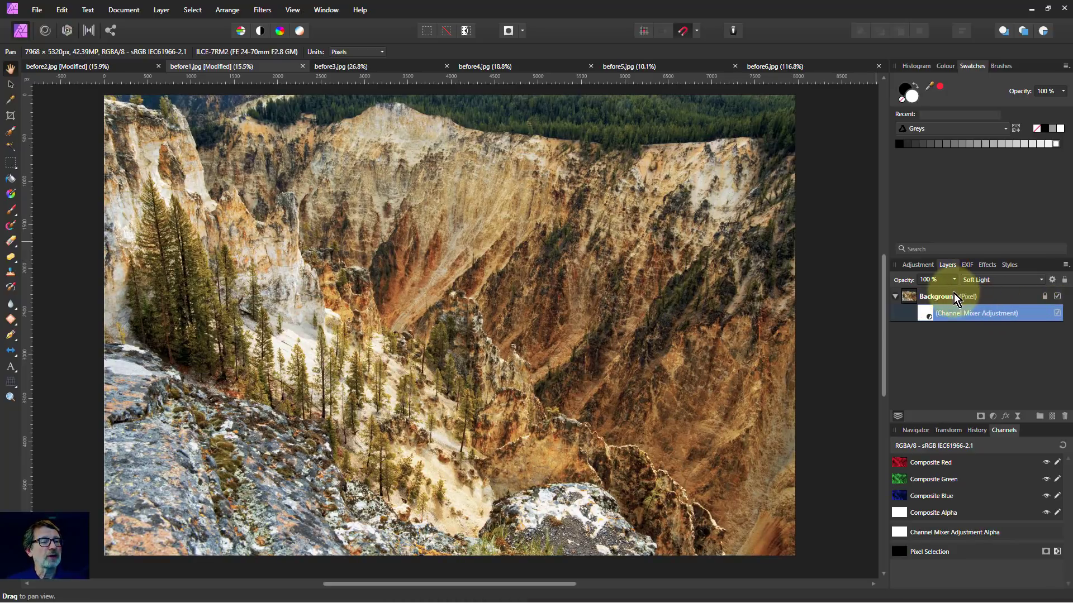
pyautogui.moveTo(957, 283); pyautogui.dragTo(925, 298)
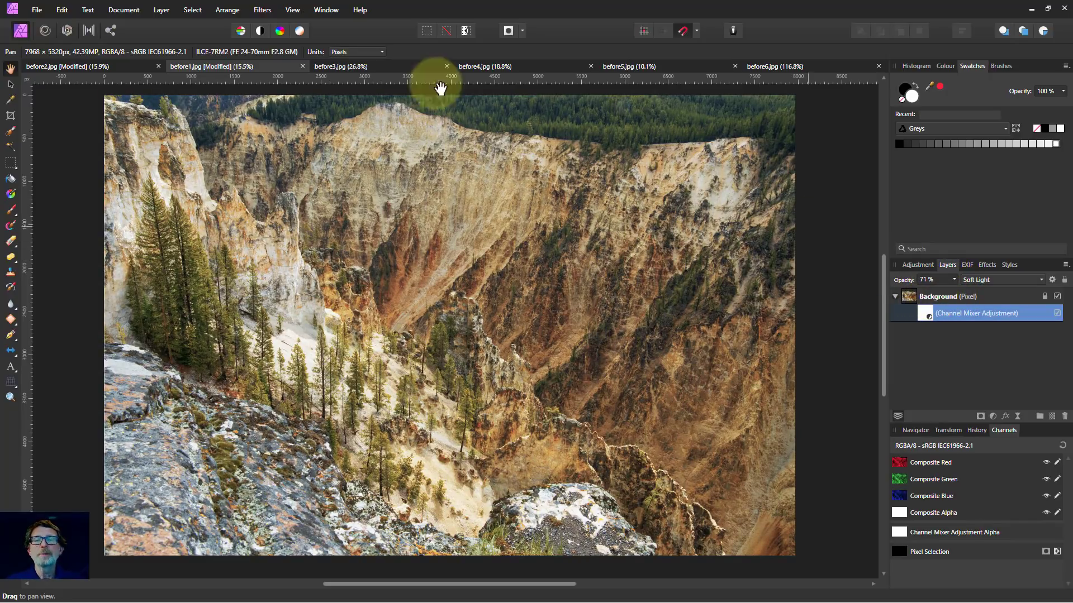
# On before3.jpg, apply the Super enhancer Channel Mixer preset at full strength.
pyautogui.click(353, 67)
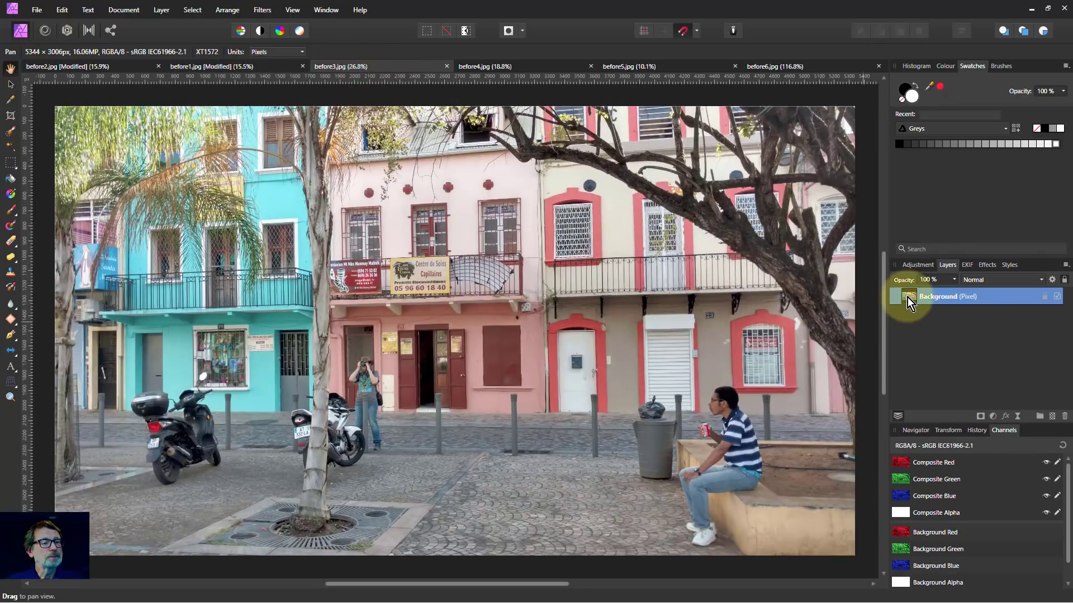
pyautogui.click(917, 266)
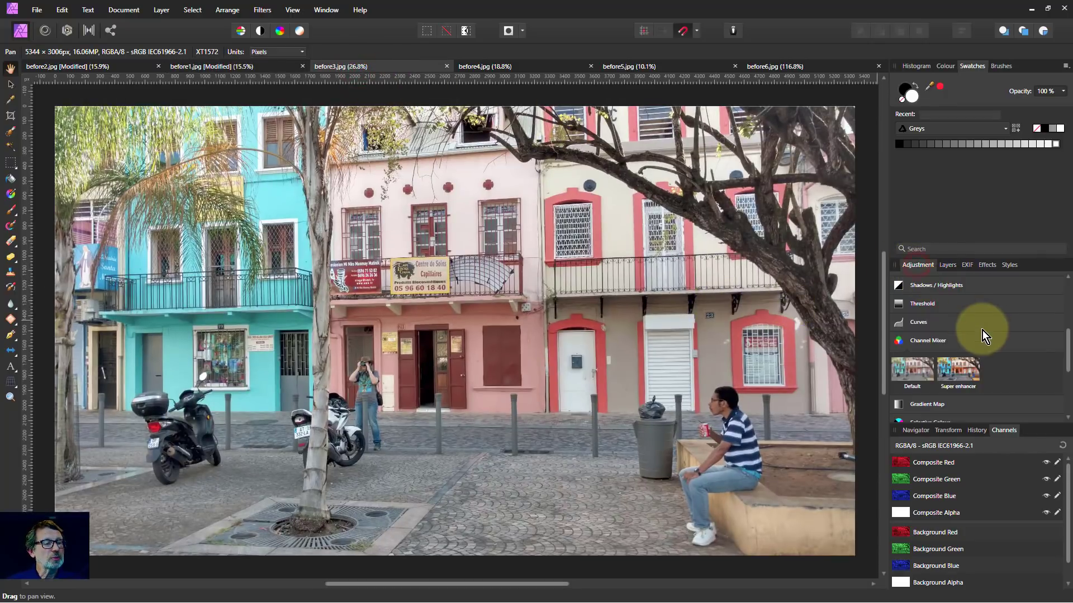
pyautogui.click(957, 370)
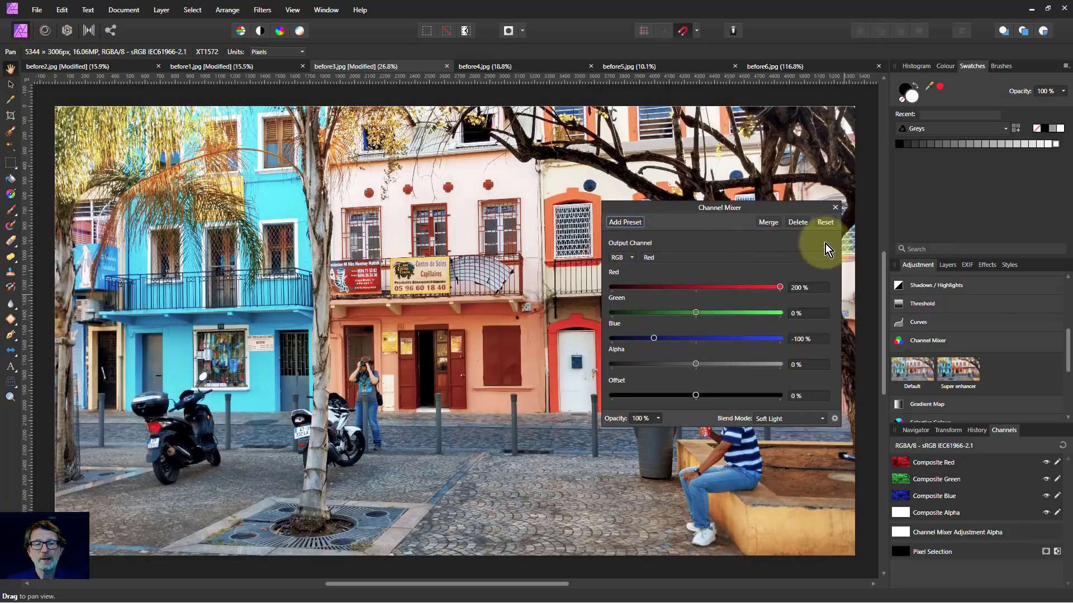
pyautogui.moveTo(788, 216); pyautogui.dragTo(846, 316)
pyautogui.click(857, 311)
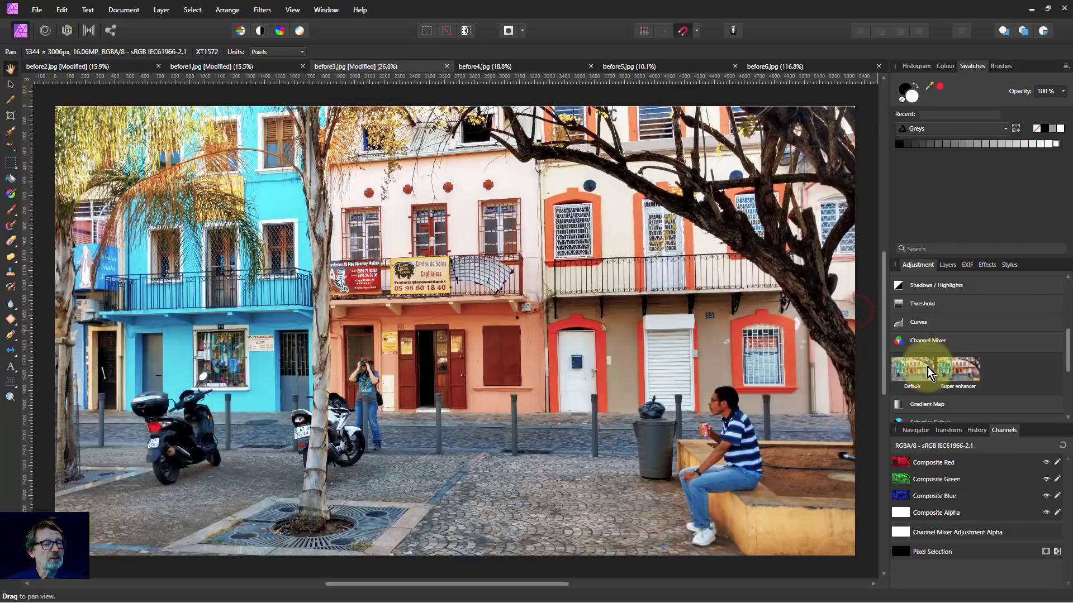
# Expand Background and toggle the street photo's Channel Mixer off and on to compare.
pyautogui.click(948, 265)
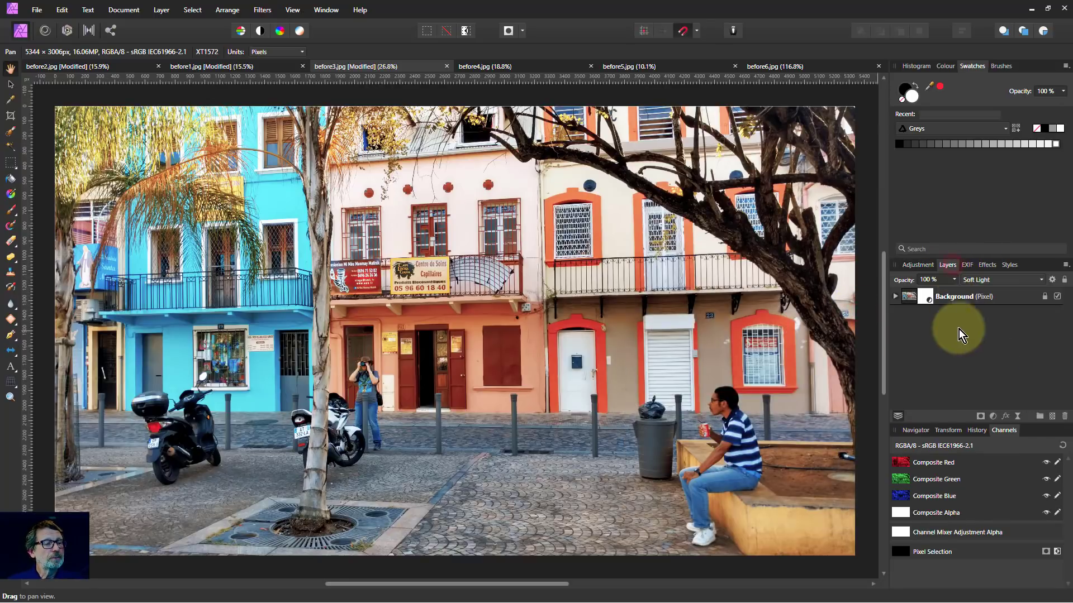
pyautogui.click(895, 297)
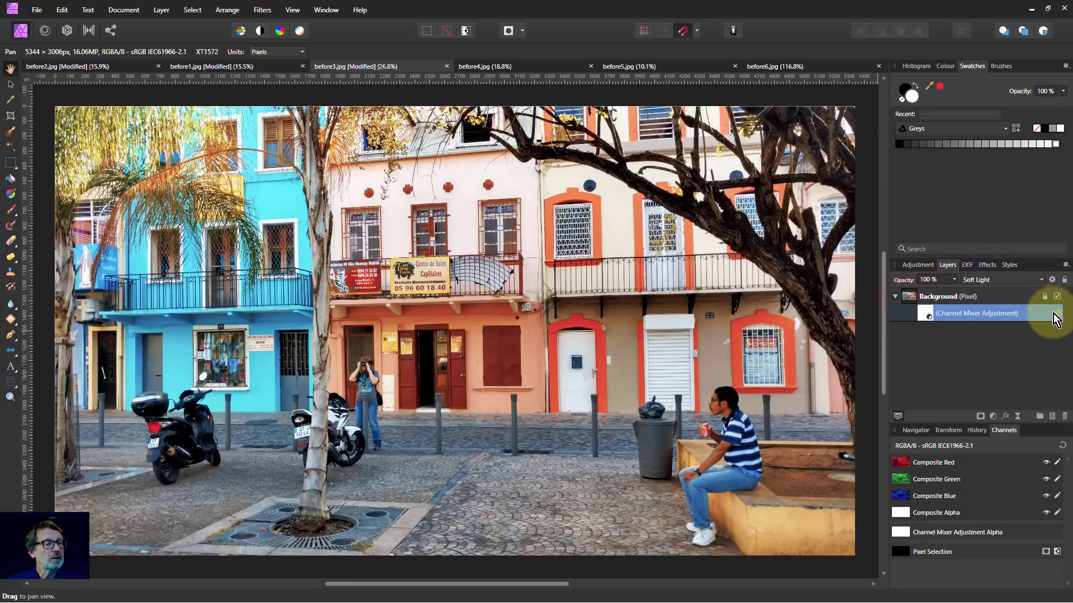
pyautogui.click(1057, 313)
pyautogui.click(1056, 314)
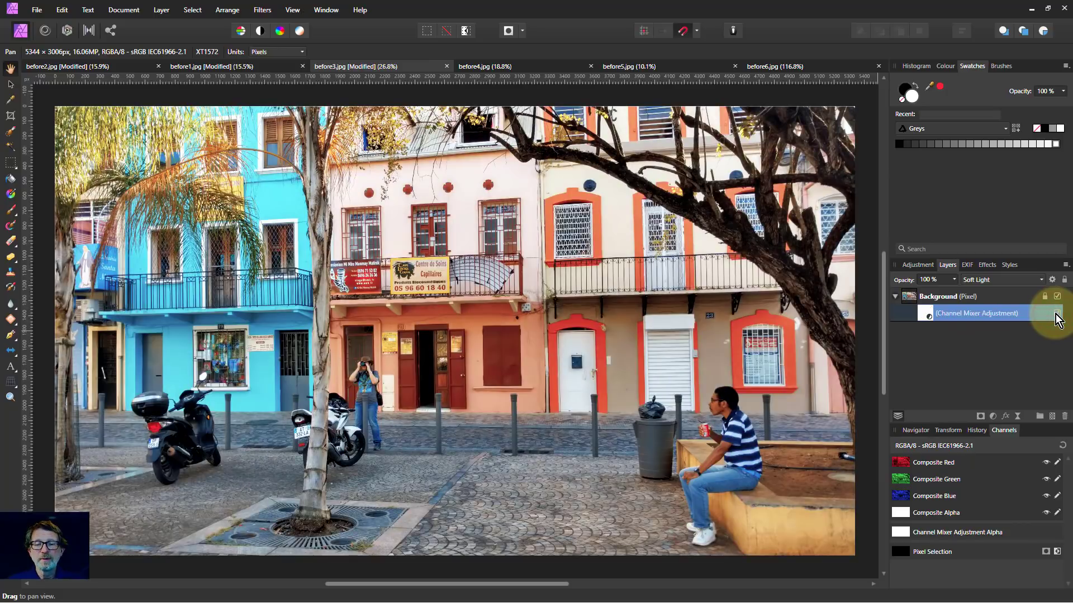
pyautogui.click(1057, 314)
pyautogui.click(1057, 313)
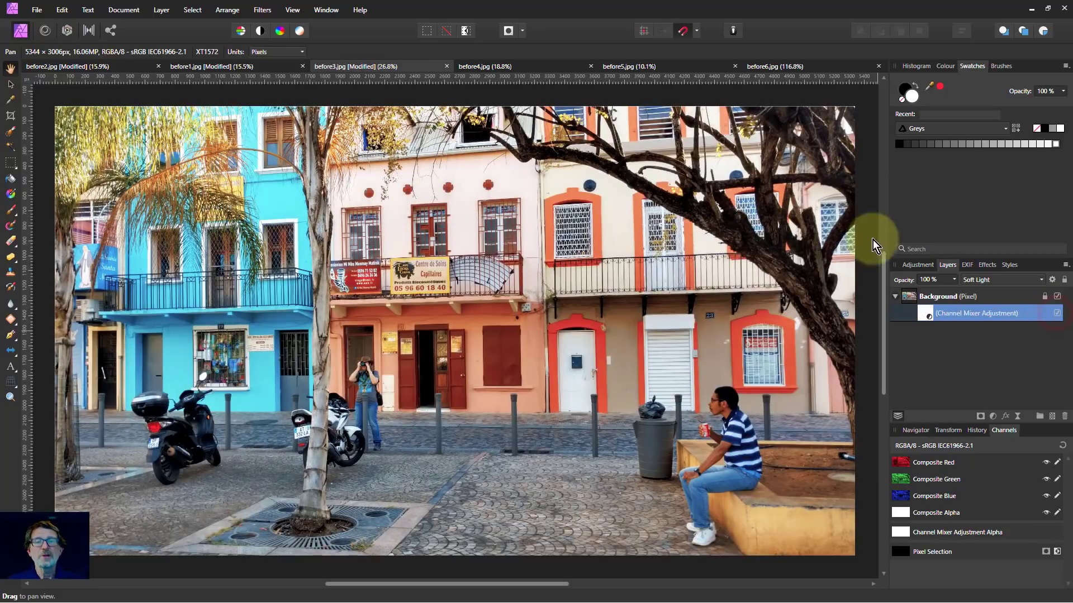
# Apply the Super enhancer preset to before4.jpg and set its opacity to 39%.
pyautogui.click(486, 65)
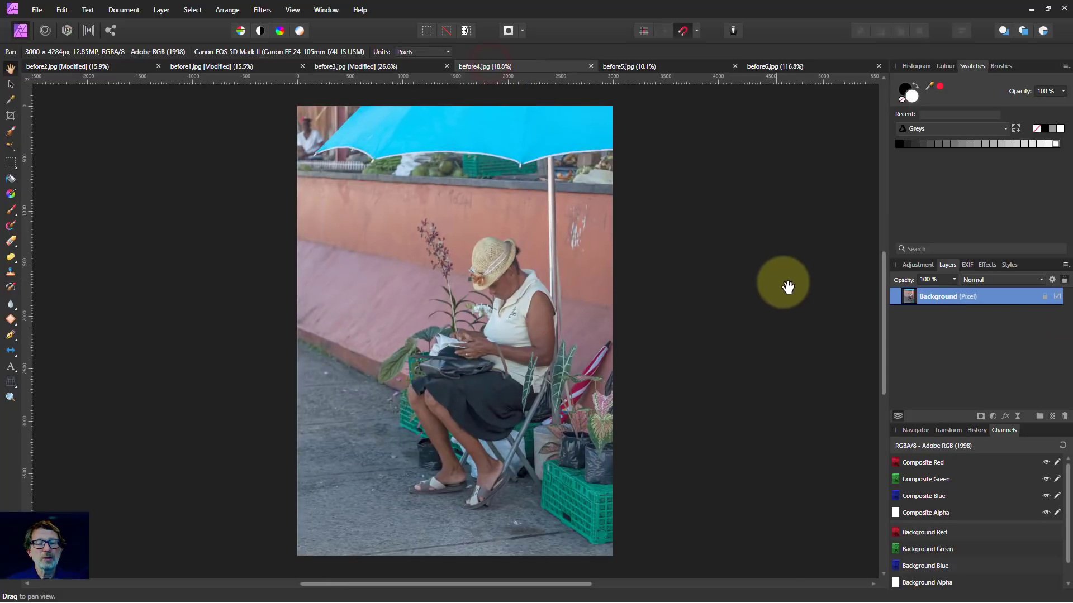
pyautogui.click(923, 266)
pyautogui.click(940, 380)
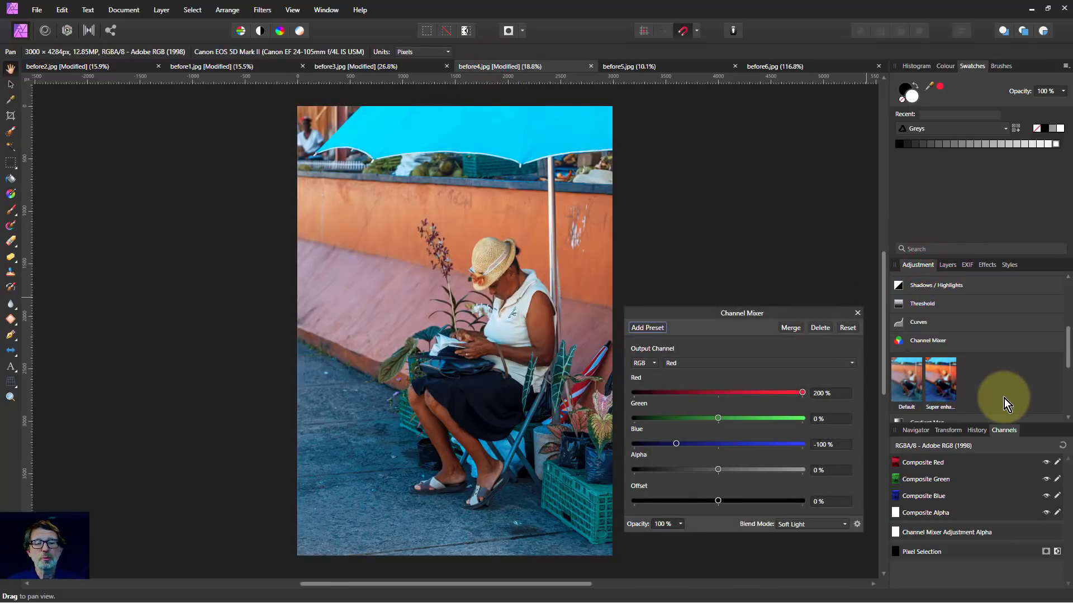
pyautogui.click(858, 313)
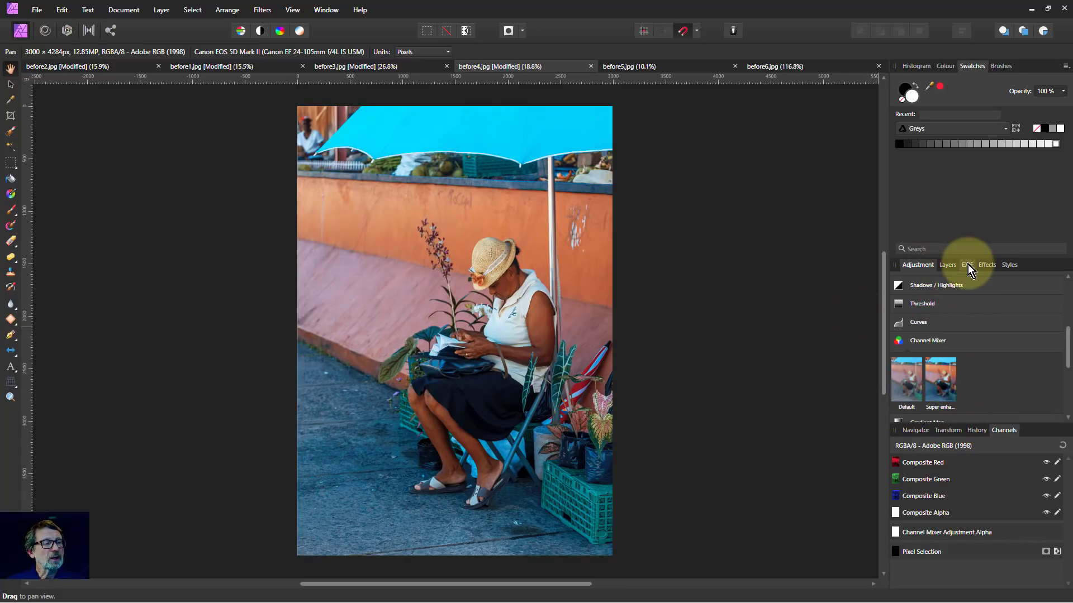
pyautogui.click(945, 266)
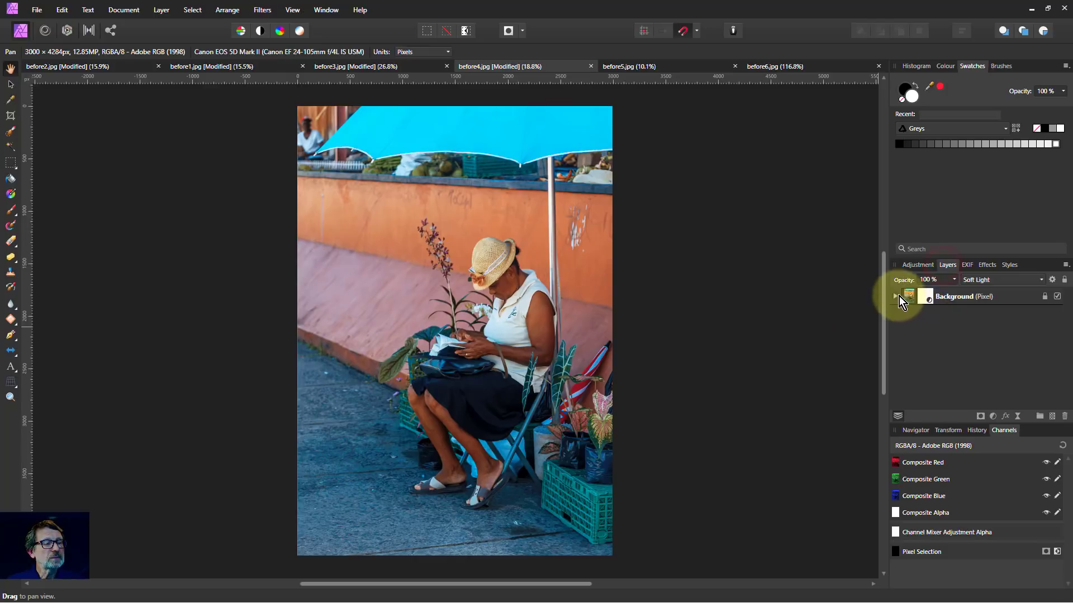
pyautogui.click(905, 300)
pyautogui.click(895, 297)
pyautogui.click(921, 311)
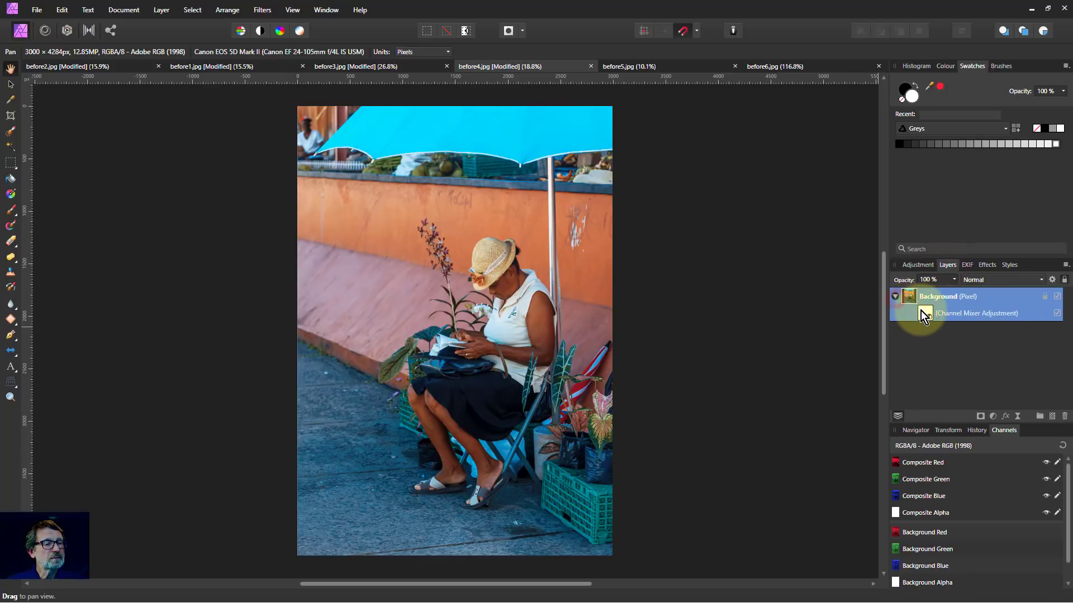
pyautogui.moveTo(956, 280); pyautogui.dragTo(906, 300)
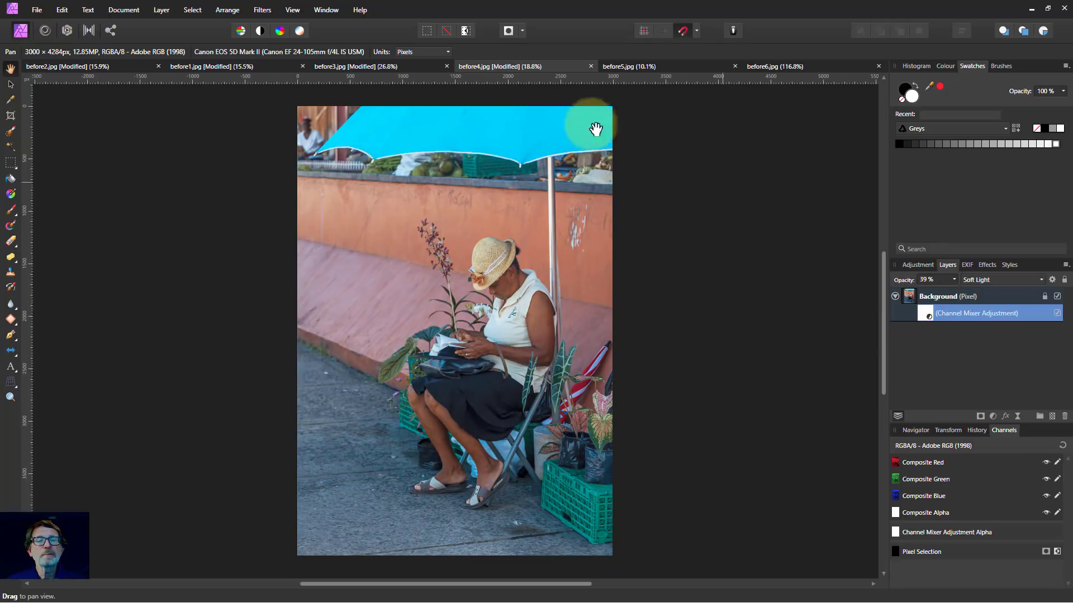
# Apply the Super enhancer preset to before5.jpg at 53% opacity, then switch to before6.jpg.
pyautogui.click(621, 67)
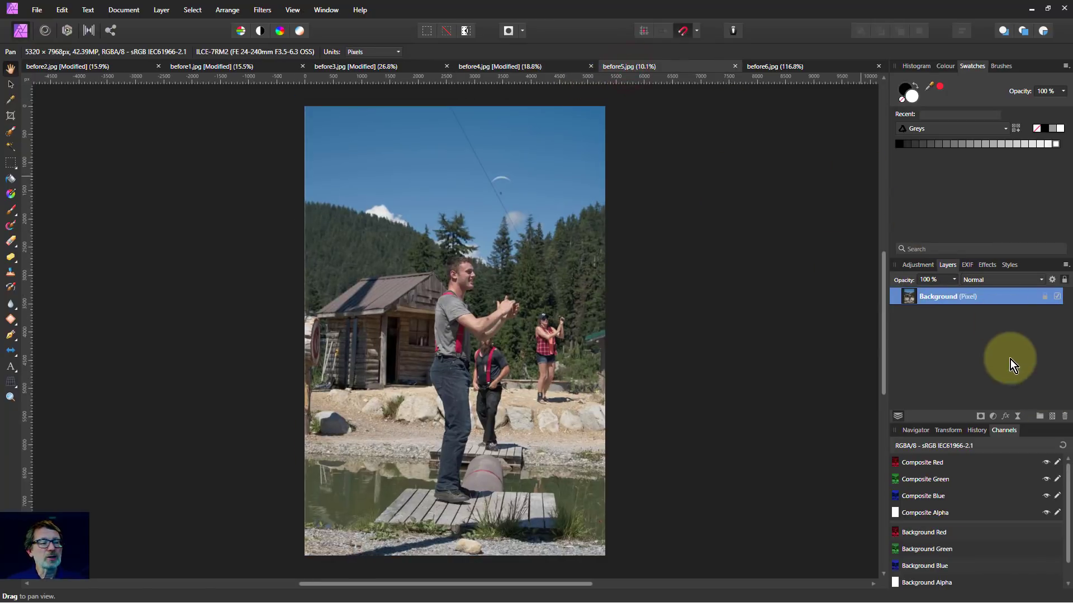
pyautogui.click(917, 265)
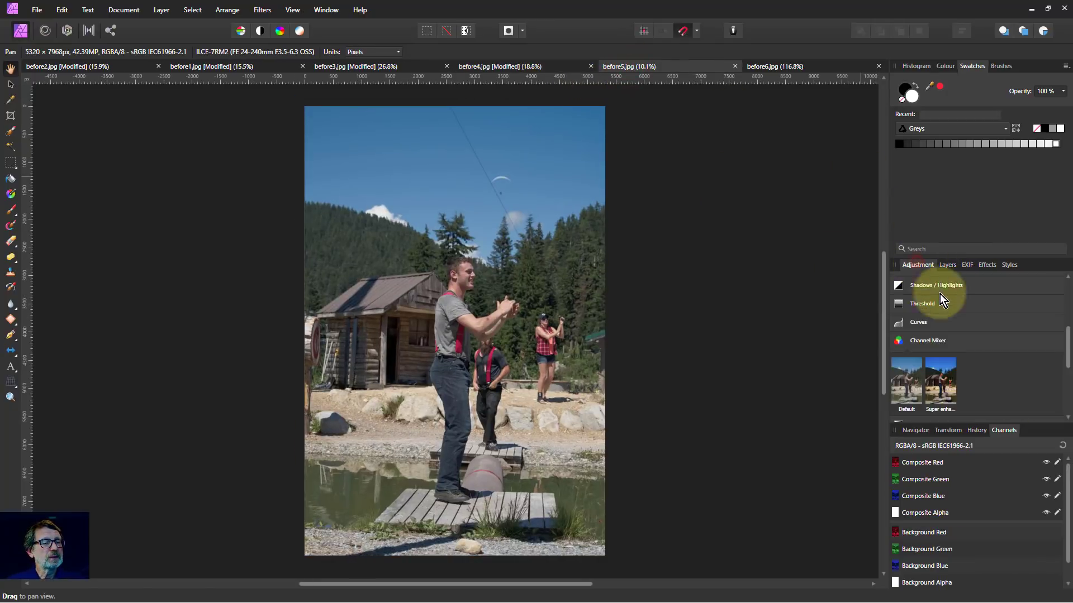
pyautogui.click(938, 378)
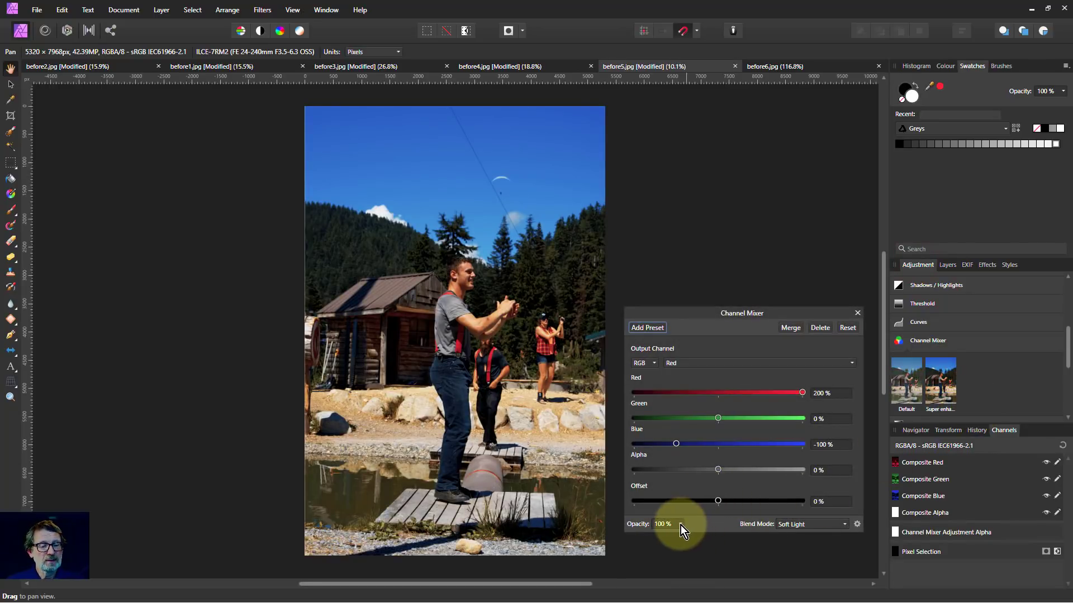
pyautogui.moveTo(680, 525); pyautogui.dragTo(645, 540)
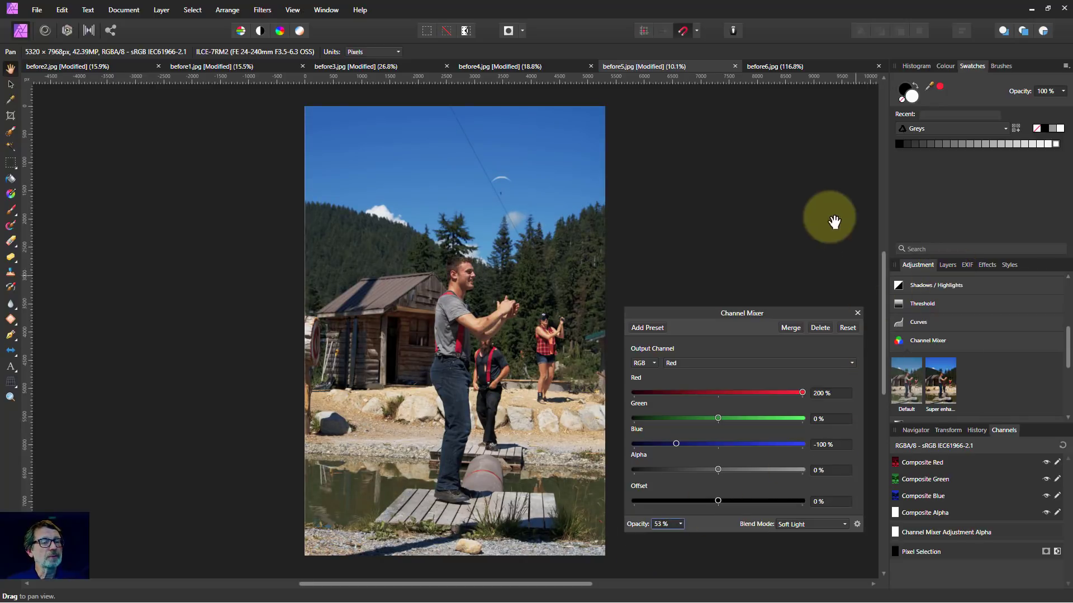
pyautogui.click(793, 68)
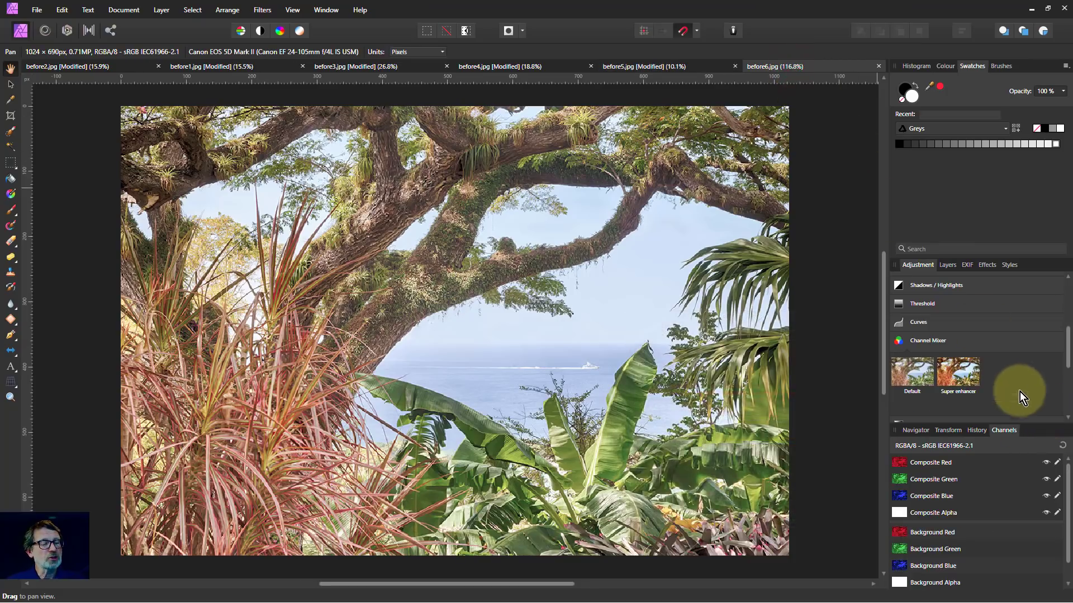
# Apply the Super enhancer preset to before6.jpg at 100% opacity.
pyautogui.click(958, 373)
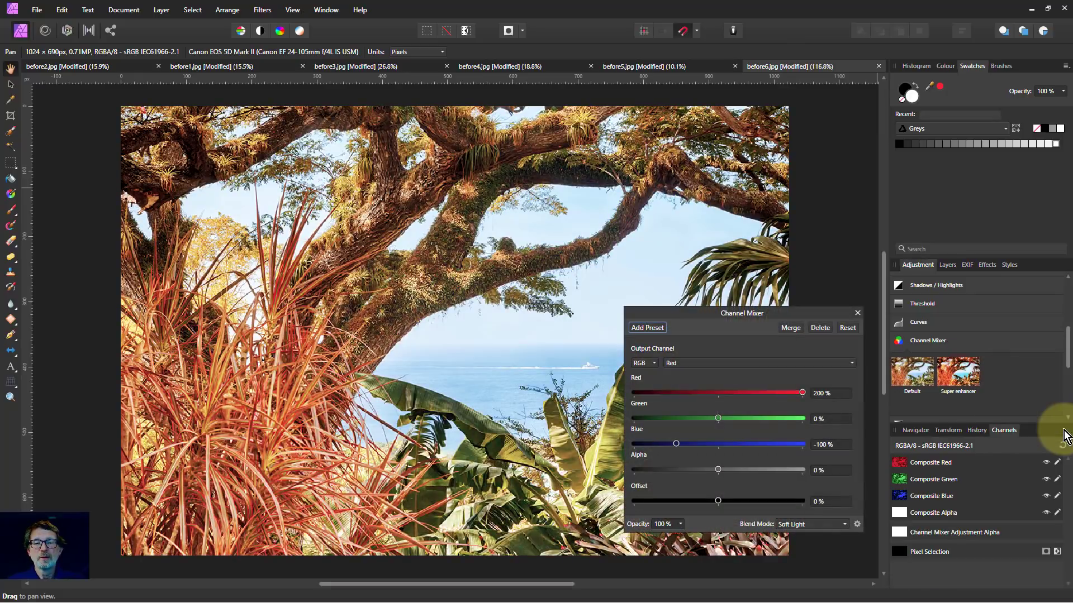
pyautogui.click(858, 313)
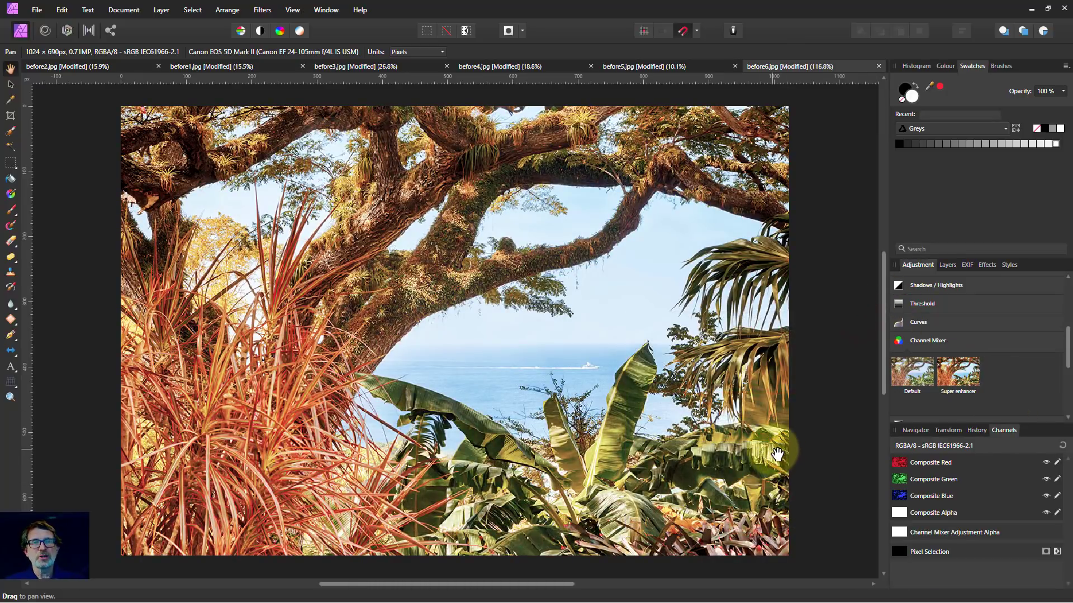